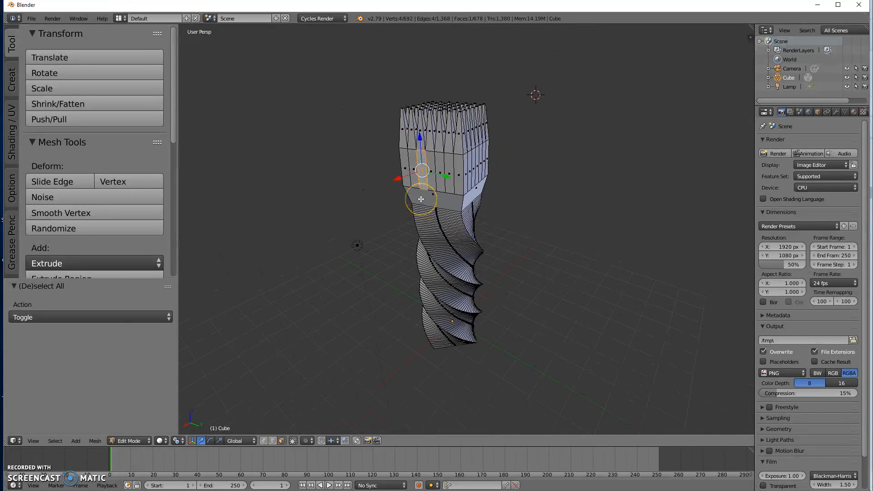
Step: Toggle the selection of the whole mesh, and select only the face loop around the tower's upper block
key("a")
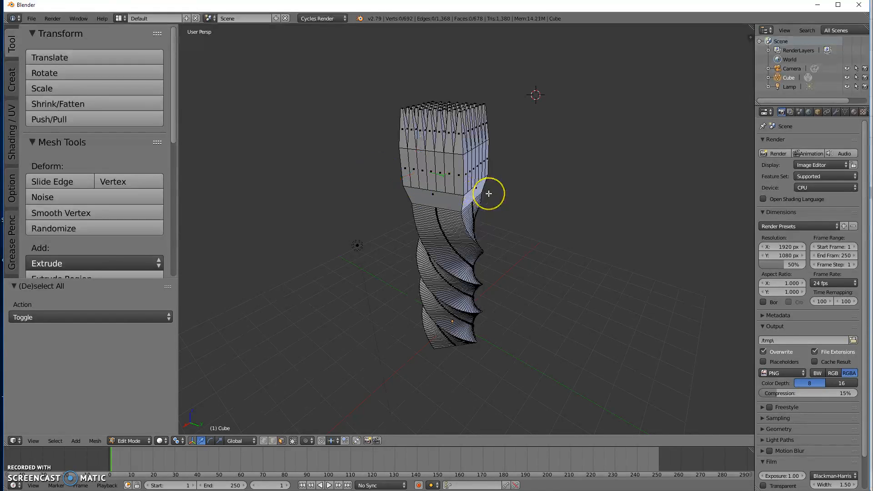
key("a")
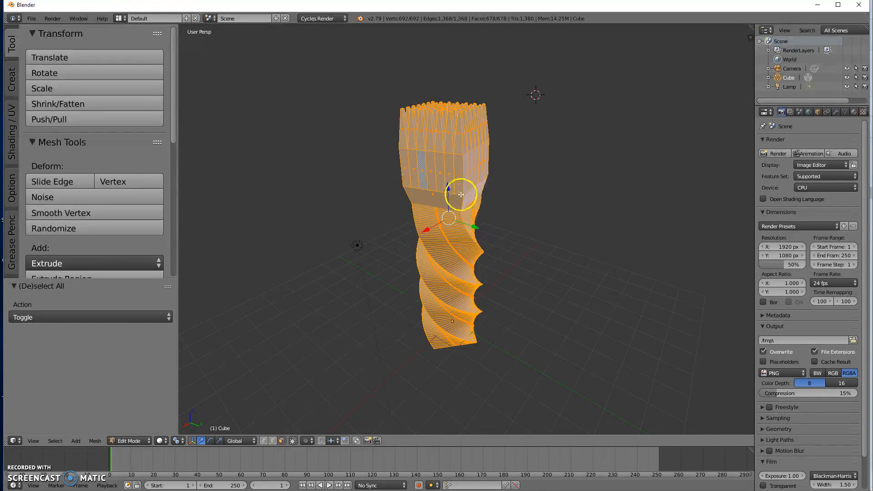
right_click(454, 167, "alt")
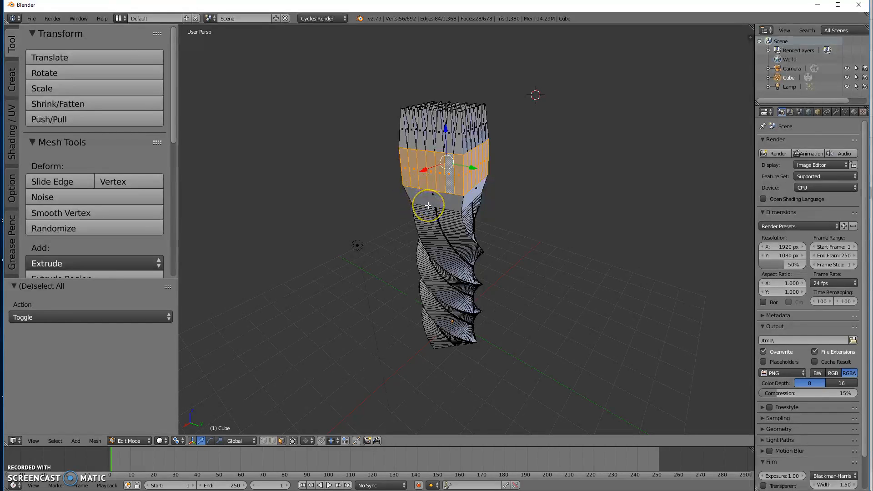
Step: Select the face loops on all sides of the twisted shaft, leaving its bottom face out of the selection
right_click(428, 206, "alt")
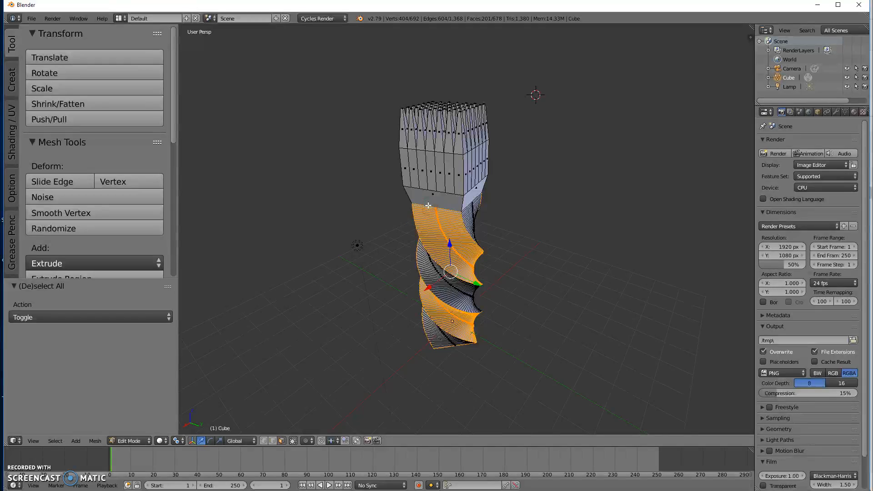
middle_click_drag(453, 362, 503, 282)
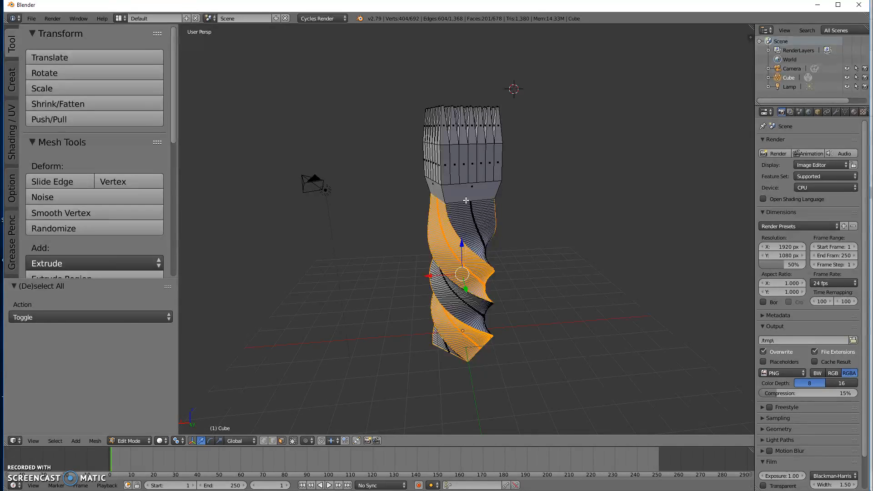
right_click(466, 201, "alt+shift")
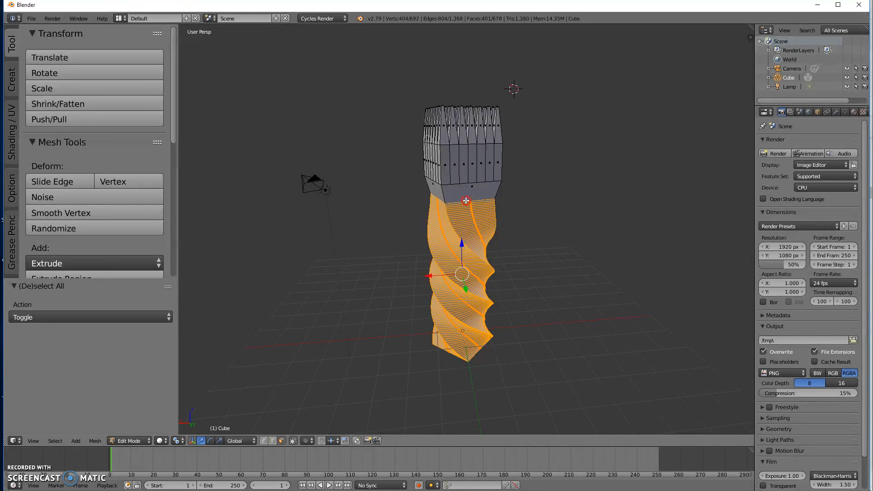
middle_click_drag(519, 343, 342, 232)
right_click(497, 261, "shift")
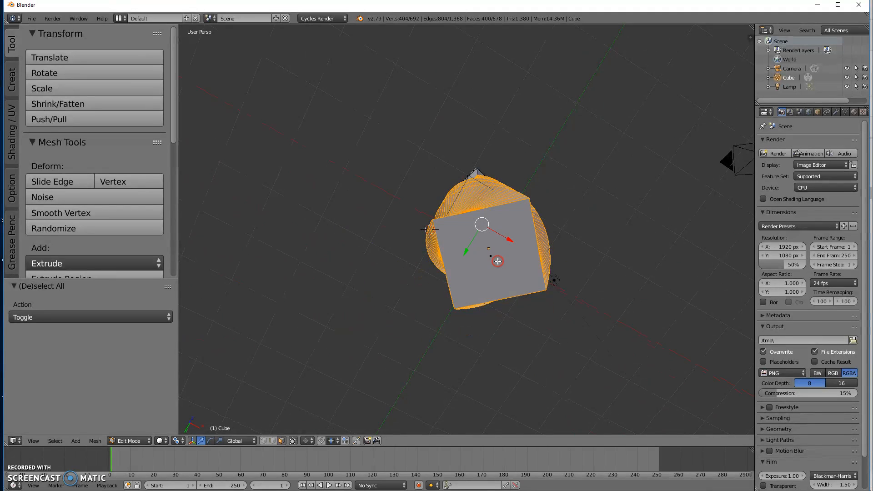
middle_click_drag(508, 237, 584, 271)
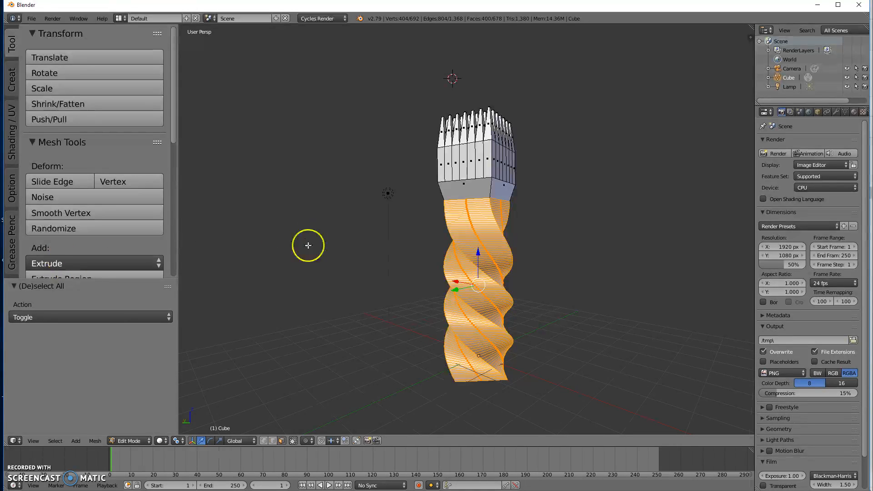
Step: Set the pivot point to Median Point and extrude the selected shaft faces along vertex normals with an offset of about -0.443
left_click(178, 440)
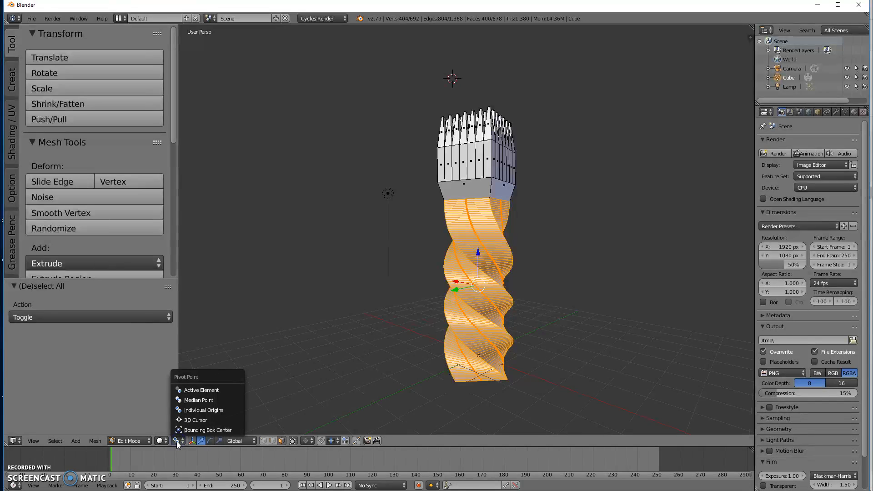
left_click(194, 400)
left_click(45, 261)
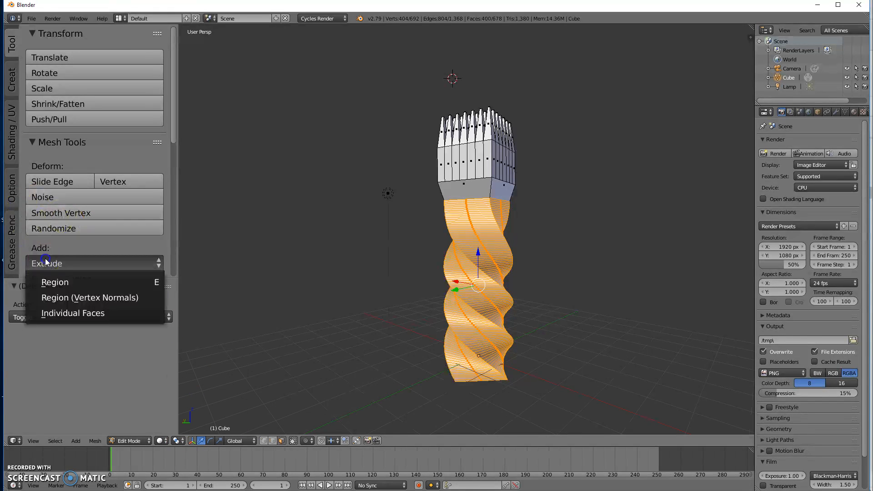
left_click(80, 294)
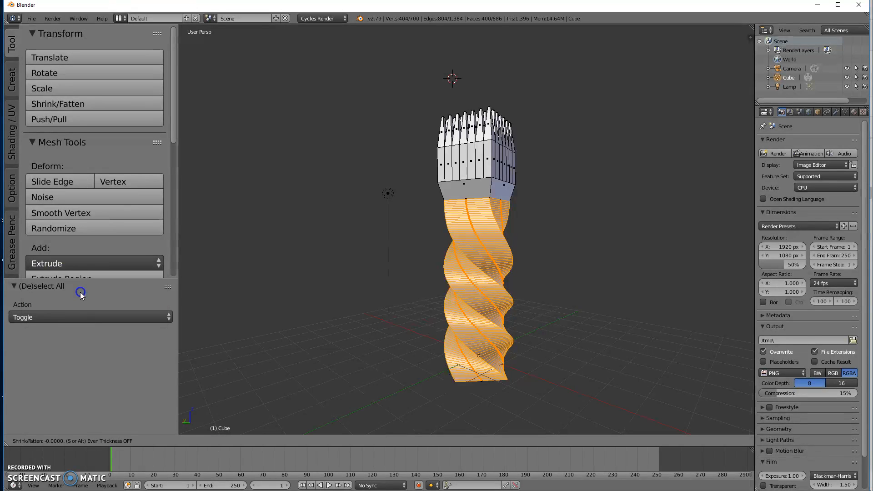
left_click(86, 298)
middle_click_drag(623, 263, 732, 191)
middle_click_drag(426, 279, 501, 244)
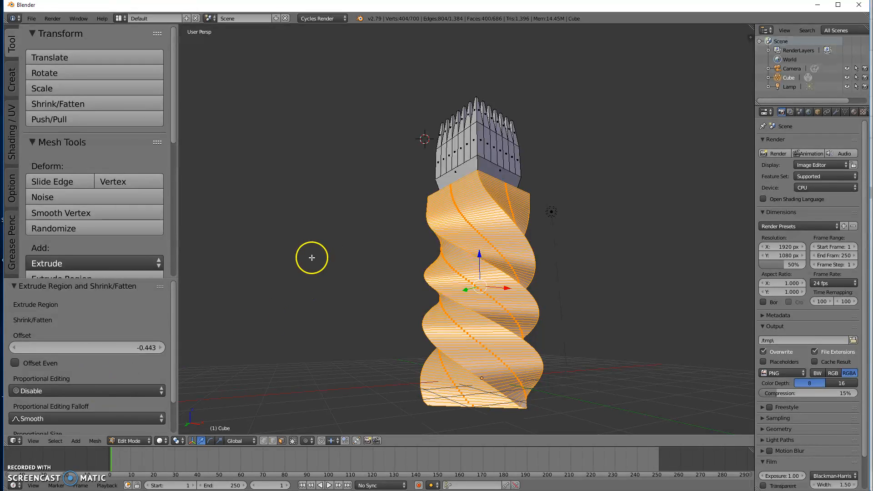
Step: Apply Checker Deselect to the shaft faces with Nth Selection 2, Skip 1 and Offset 0
left_click(58, 443)
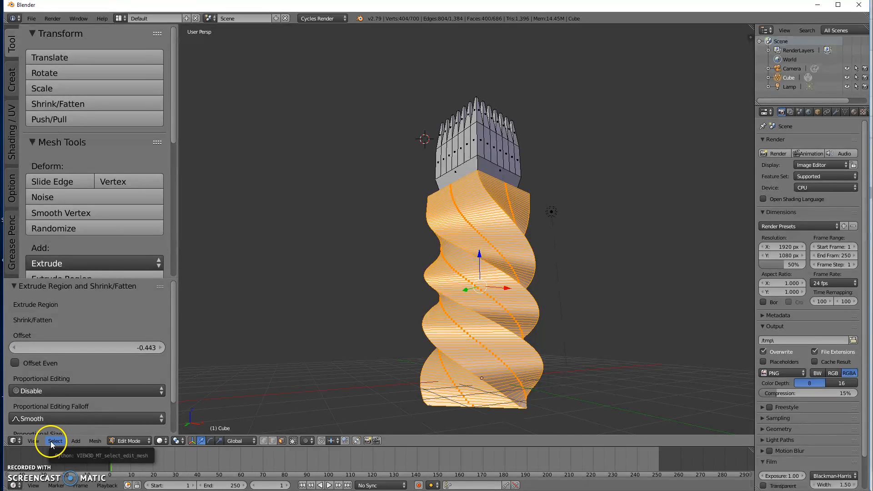
left_click(58, 442)
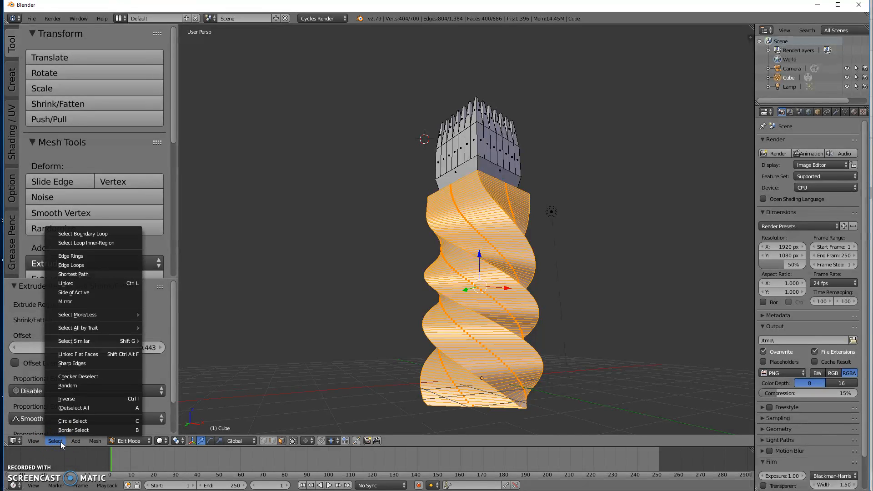
left_click(73, 440)
mouse_move(56, 442)
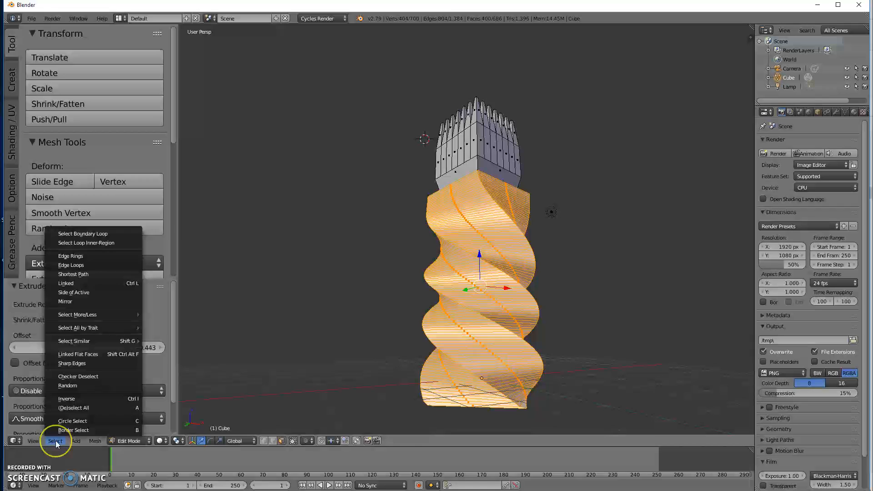
left_click(75, 378)
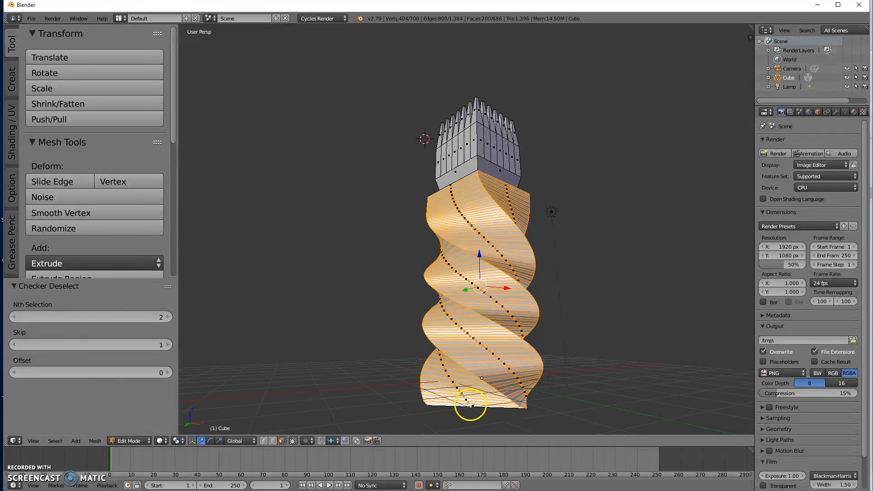
Step: Extrude the alternating shaft faces along vertex normals with an offset of about -0.499
middle_click_drag(562, 302, 512, 291)
left_click(78, 264)
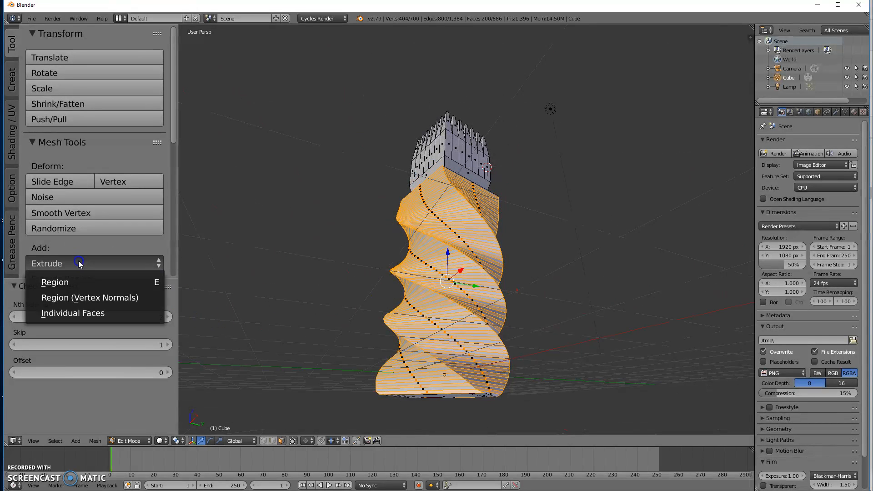
left_click(88, 297)
left_click(89, 307)
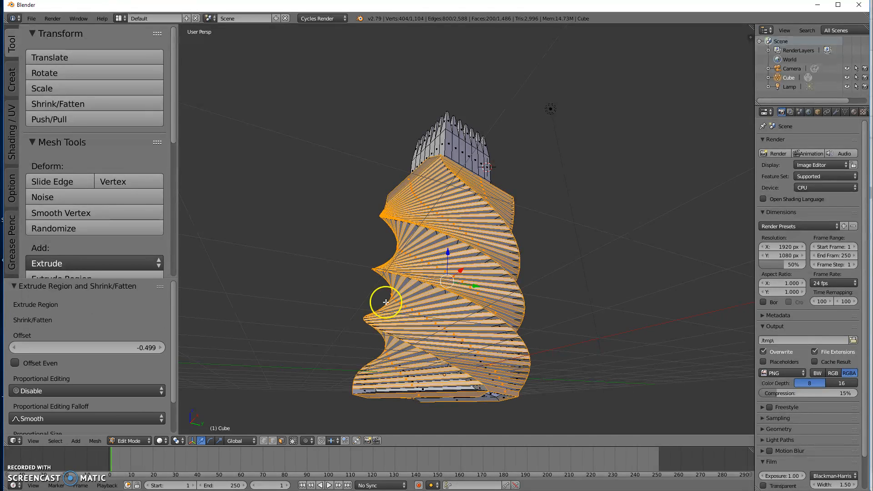
Step: Examine the extruded ridges on the twisted shaft up close and from several angles
middle_click_drag(487, 167, 504, 117)
middle_click_drag(375, 279, 386, 319)
scroll(389, 328, "up", 4)
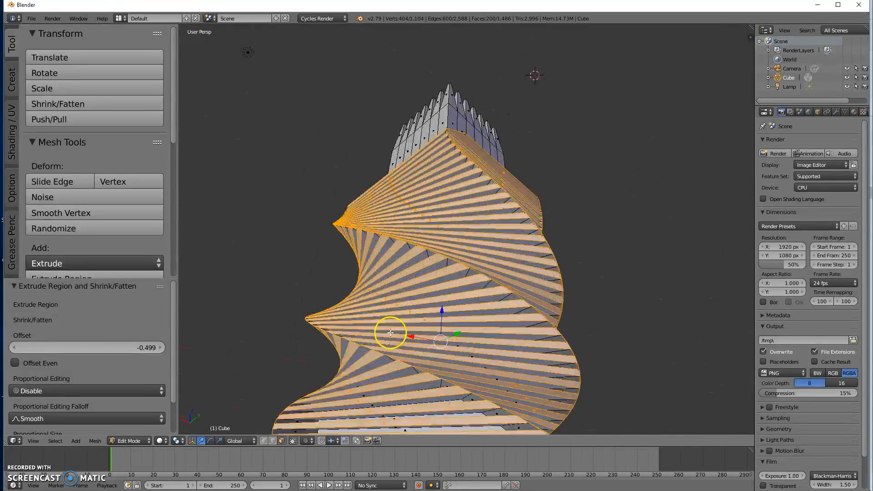
middle_click_drag(384, 360, 392, 382)
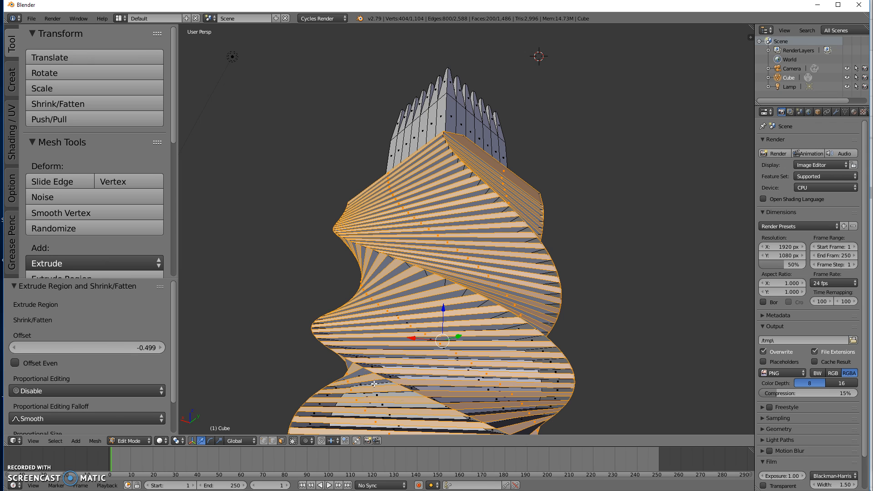
middle_click_drag(386, 386, 478, 357)
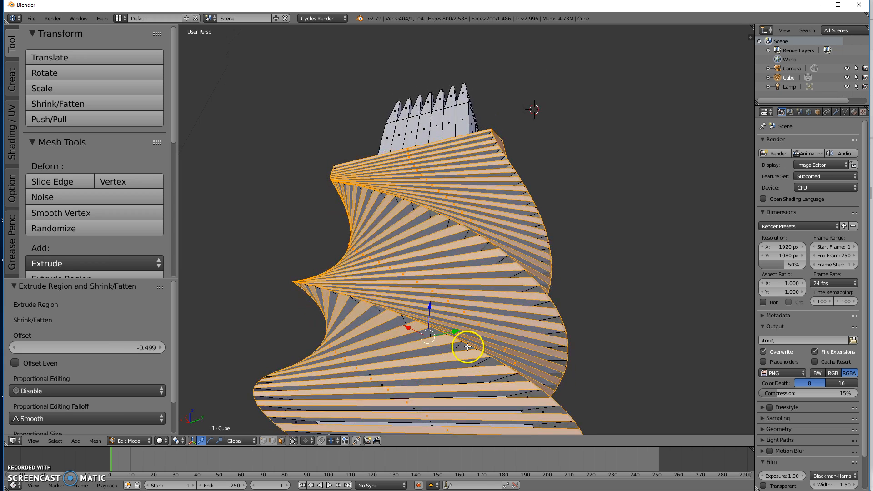
middle_click_drag(405, 249, 416, 264)
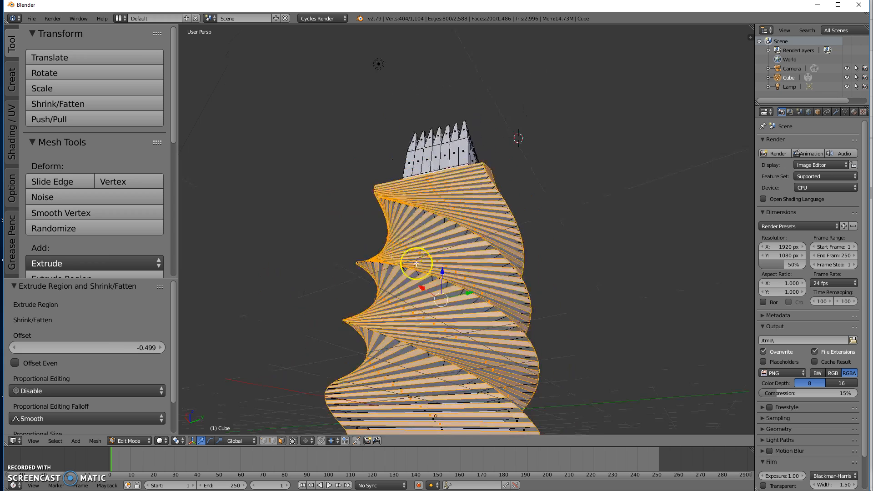
middle_click_drag(511, 279, 506, 317)
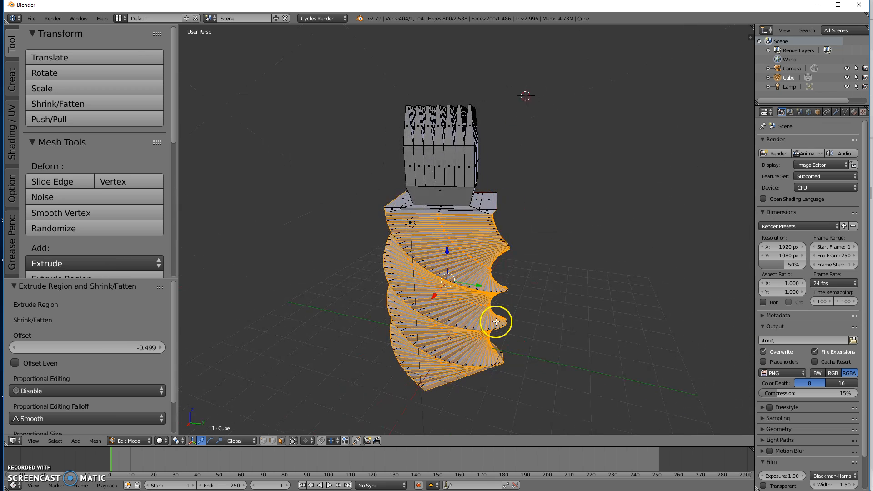
Step: Clear the selection, circle-select the faces of the shaft's upper twist, and remove them from the selection with the same brush
key("a")
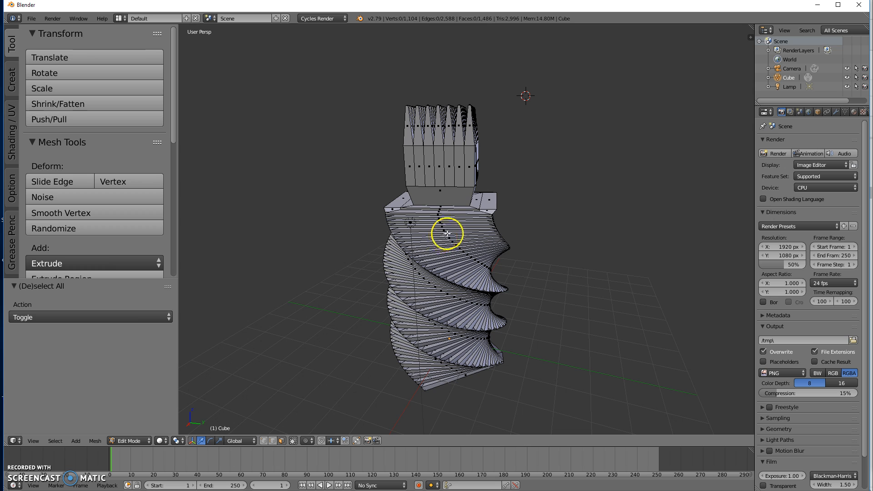
mouse_move(438, 216)
left_mouse_down()
mouse_move(467, 267)
mouse_move(489, 277)
left_mouse_up()
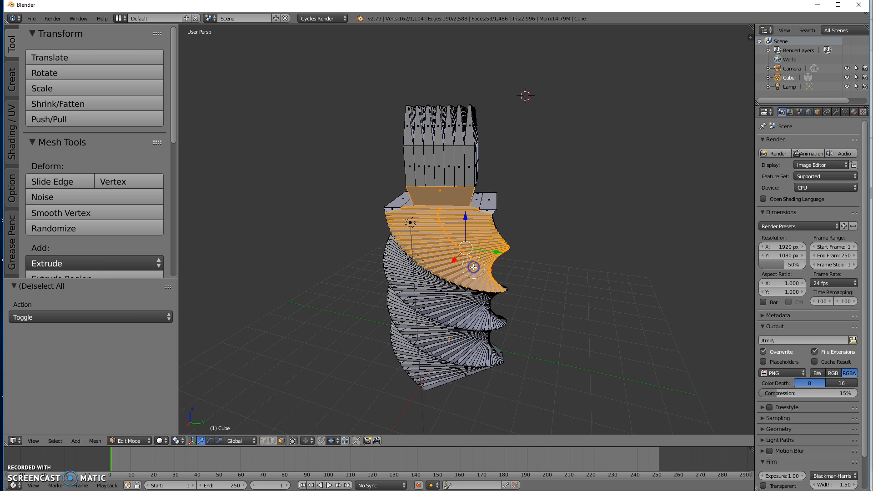
mouse_move(501, 259)
middle_mouse_down()
mouse_move(482, 256)
mouse_move(441, 214)
middle_mouse_up()
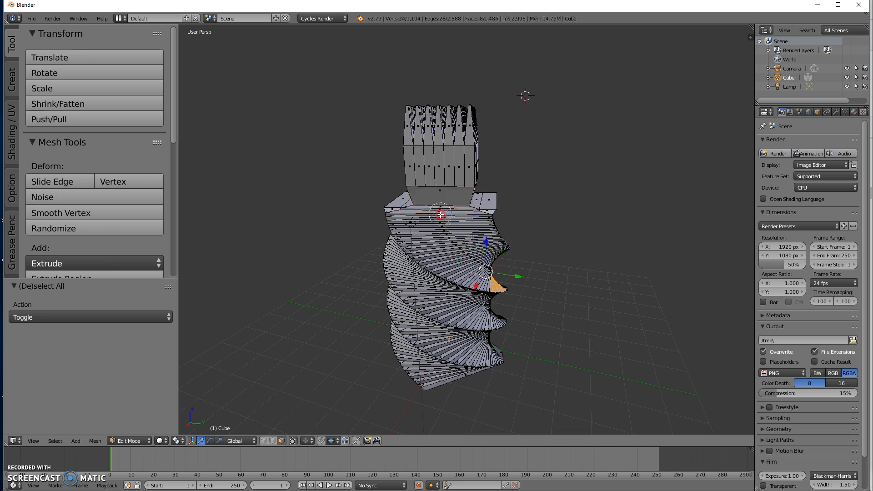
middle_click_drag(466, 258, 508, 288)
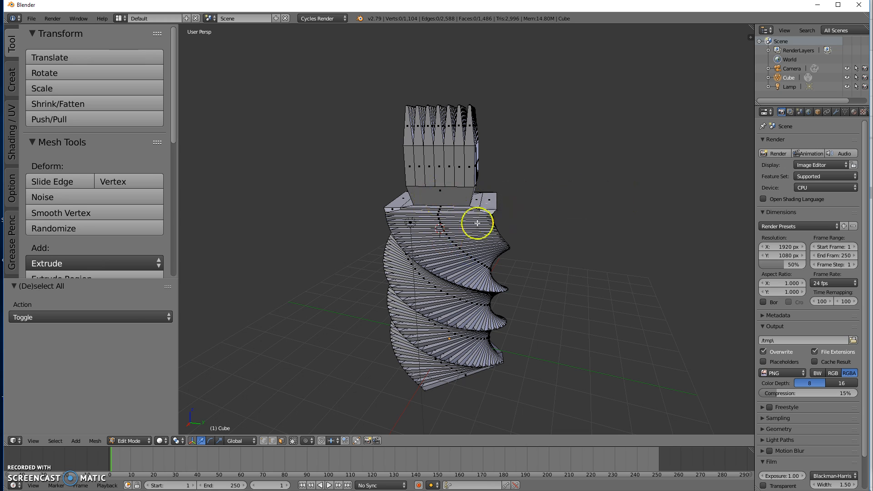
Step: Circle-select shaft faces, enlarge the brush to cover nearly the whole tower, and deselect them again
mouse_move(444, 232)
left_mouse_down()
mouse_move(438, 220)
mouse_move(511, 301)
mouse_move(413, 263)
mouse_move(409, 209)
mouse_move(474, 239)
left_mouse_up()
mouse_move(423, 263)
left_mouse_down()
mouse_move(425, 186)
mouse_move(468, 198)
mouse_move(478, 295)
mouse_move(357, 318)
left_mouse_up()
scroll(425, 230, "down", 15)
mouse_move(357, 318)
middle_mouse_down()
mouse_move(368, 292)
mouse_move(469, 238)
middle_mouse_up()
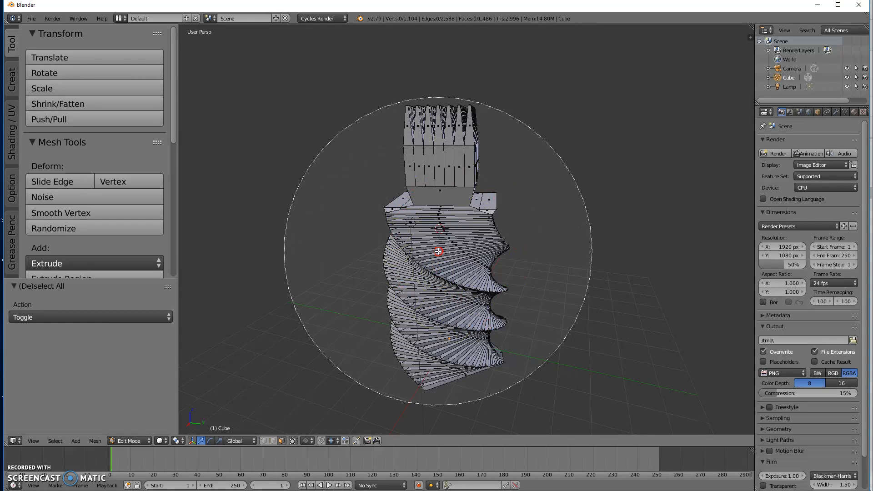
right_click(435, 255)
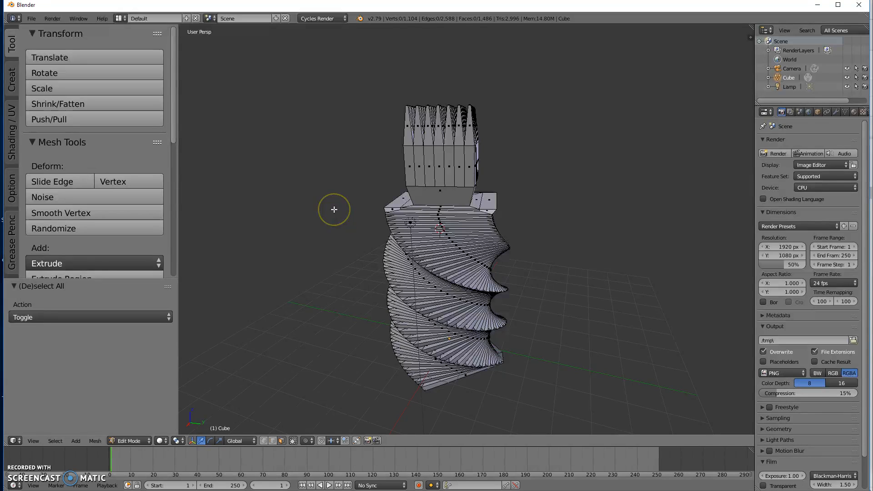
Step: Box-select the upper block and most of the shaft, and box-deselect a band of faces across the shaft's upper half
key("b")
left_click_drag(340, 167, 579, 361)
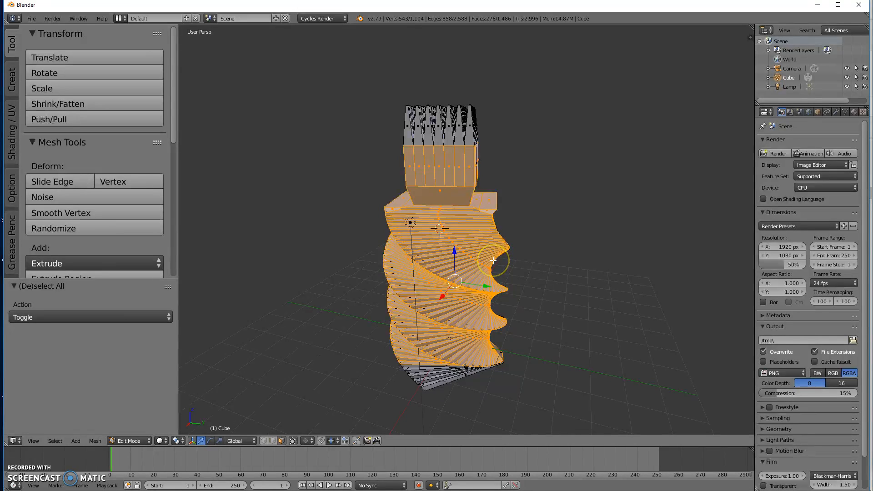
key("b")
middle_click_drag(566, 219, 345, 303)
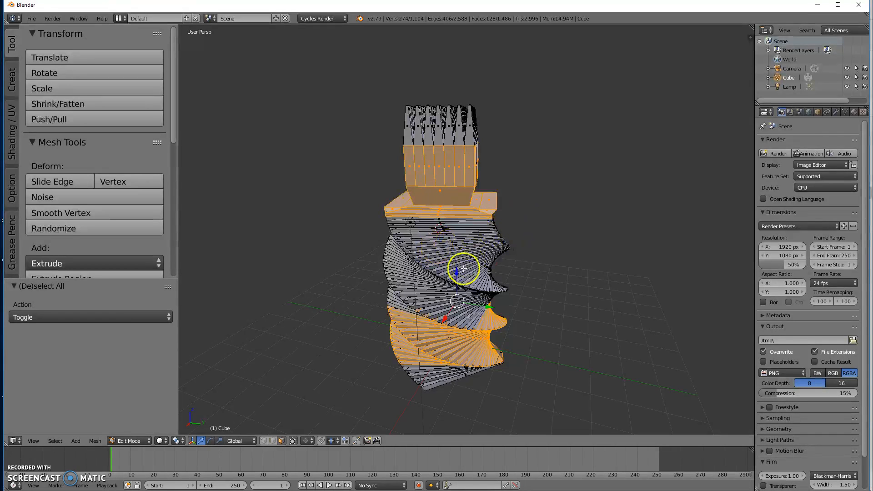
middle_click_drag(463, 263, 465, 241)
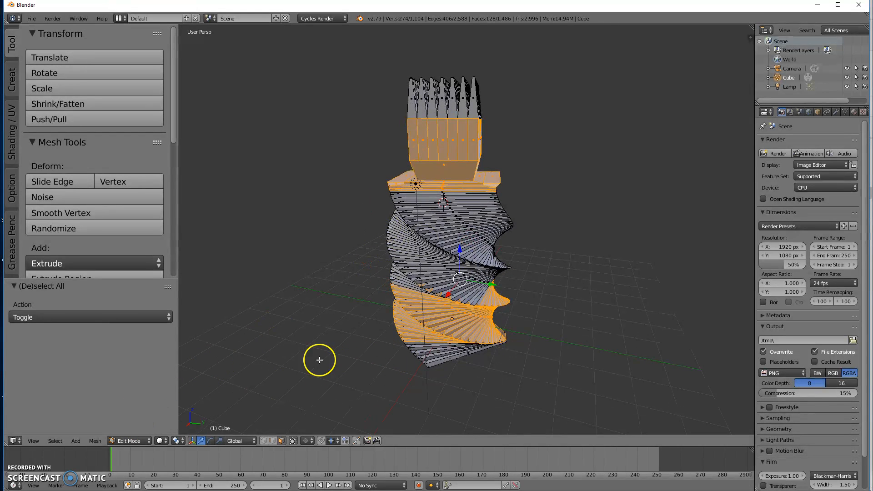
Step: Look up the Select Similar options and select a single long face midway up the twisted shaft
left_click(56, 441)
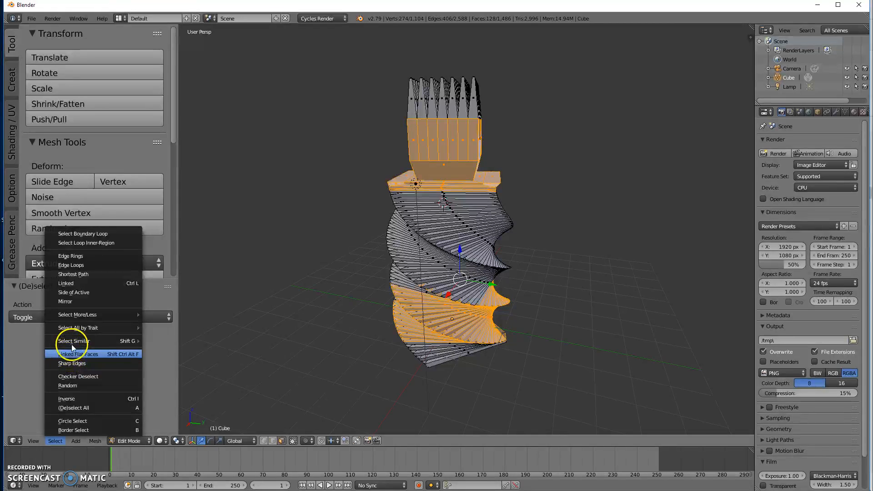
mouse_move(74, 344)
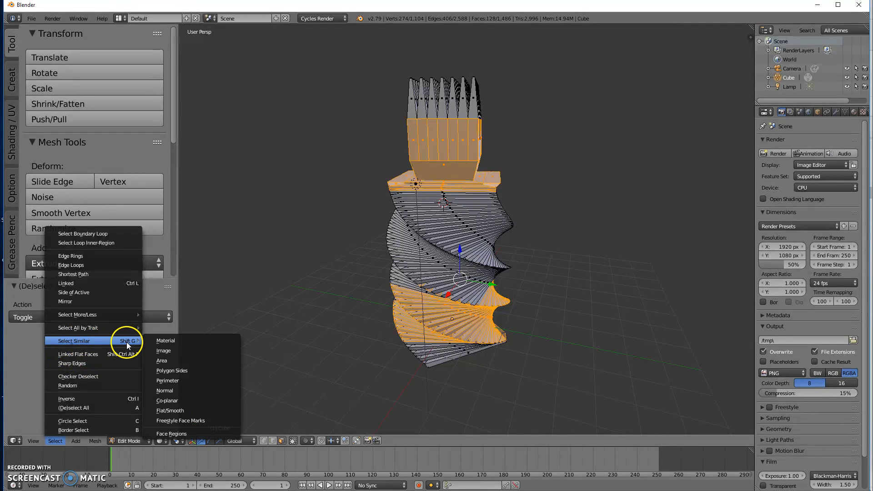
right_click(438, 265)
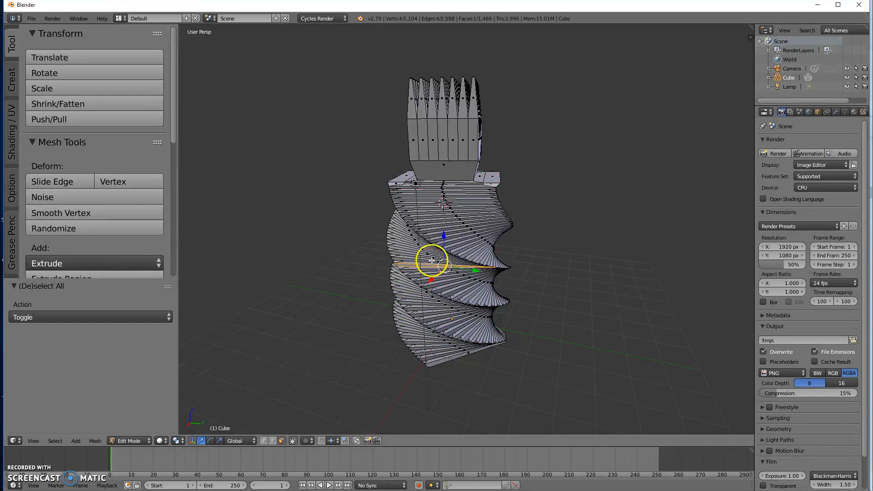
key("shift+g")
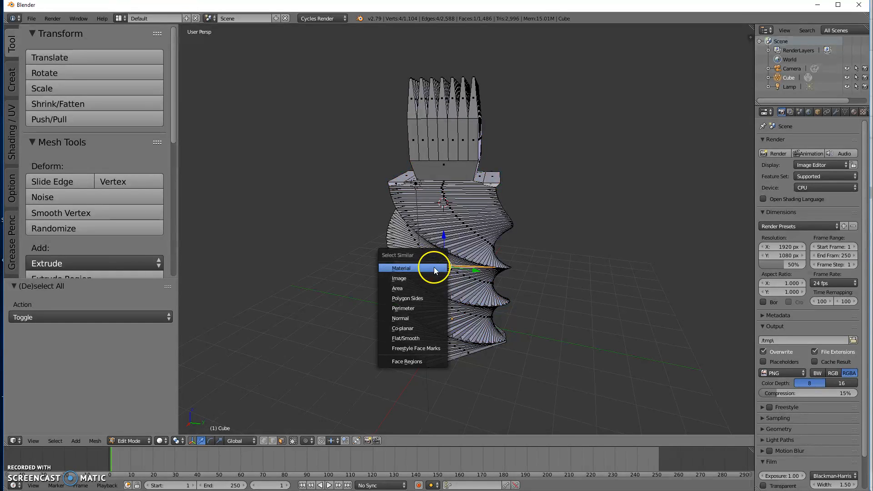
key("Escape")
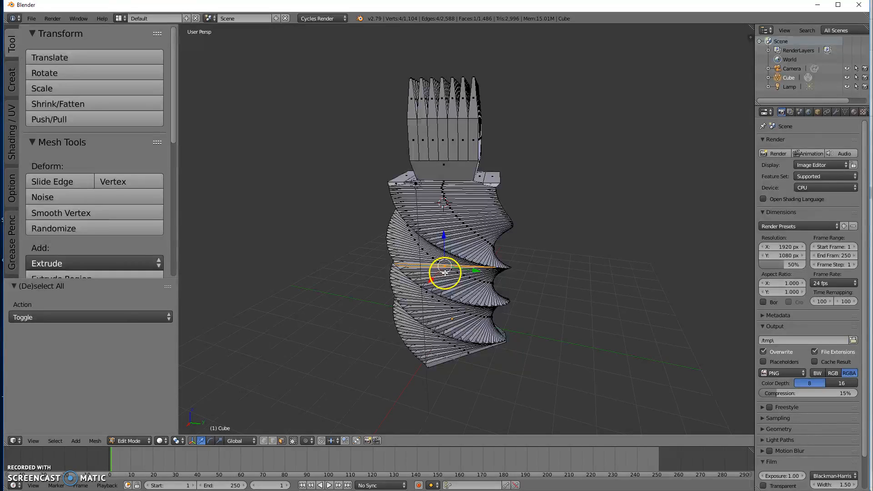
key("shift+v")
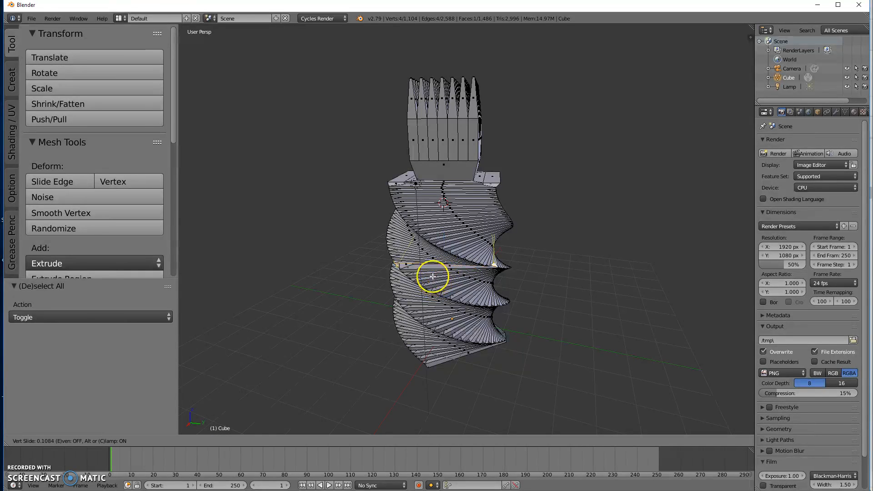
left_click(484, 339)
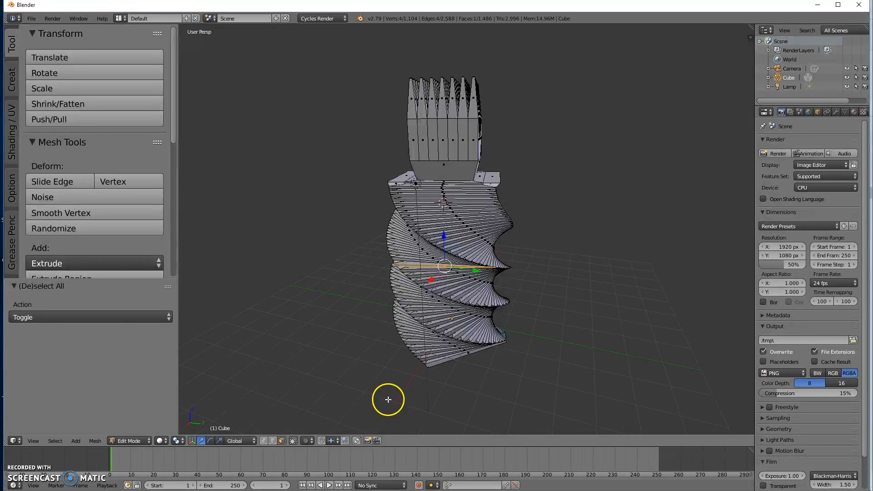
Step: Extend the selection to all faces with a similar Area and inspect the matched faces along the shaft
key("shift+g")
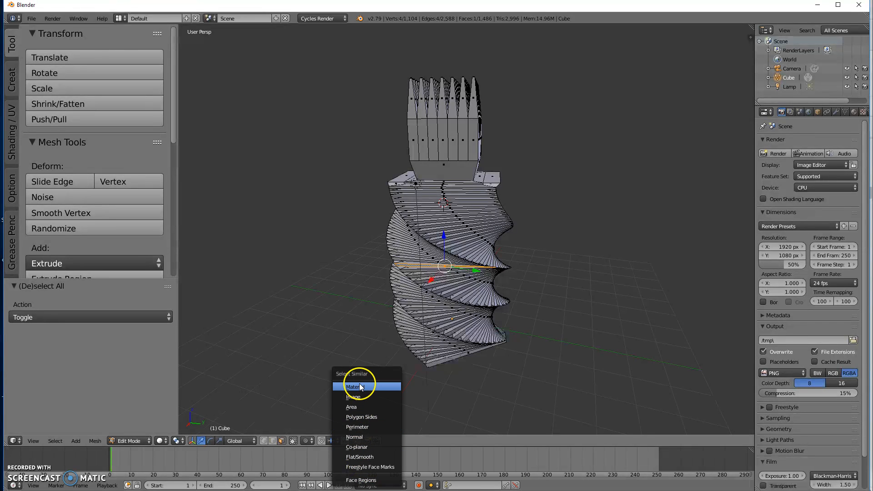
left_click(358, 405)
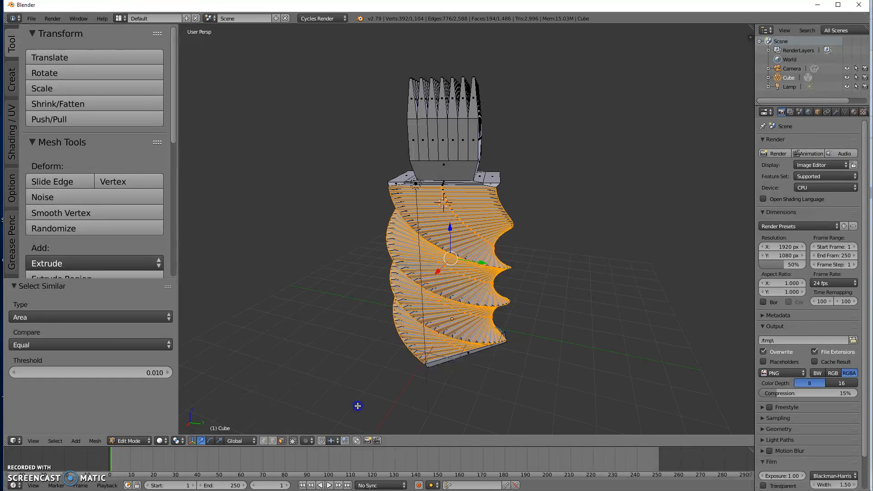
middle_click_drag(350, 372, 425, 380)
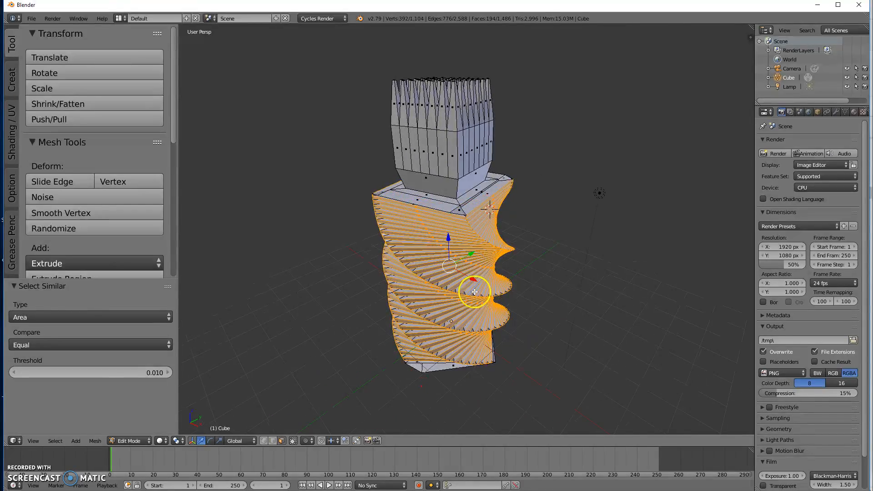
scroll(427, 254, "up", 5)
scroll(493, 228, "up", 3)
scroll(493, 255, "down", 4)
middle_click_drag(493, 255, 523, 243)
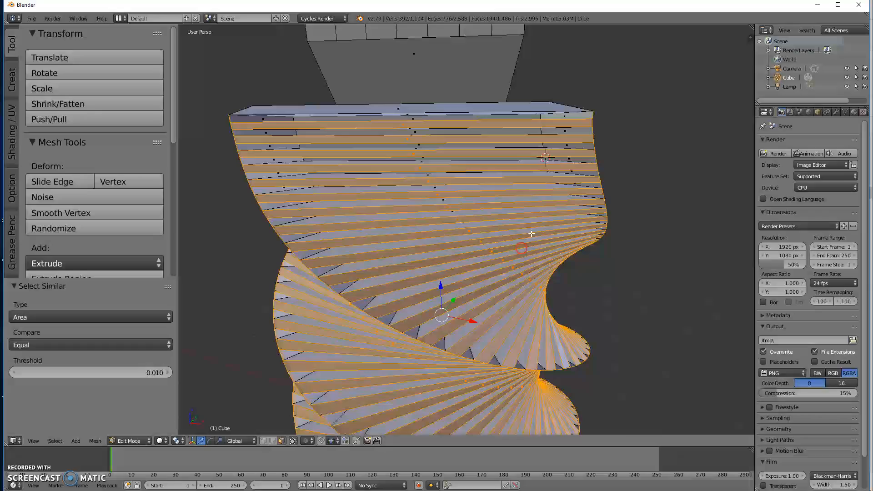
Step: Select the small corner face just under the shaft's upper rim and try Select Similar by Face Regions
right_click(572, 117)
middle_click_drag(619, 166, 597, 169)
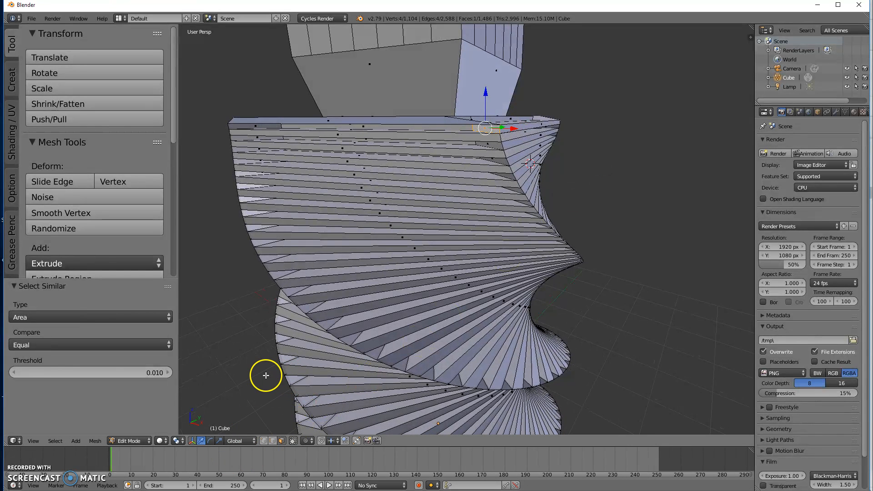
key("shift+g")
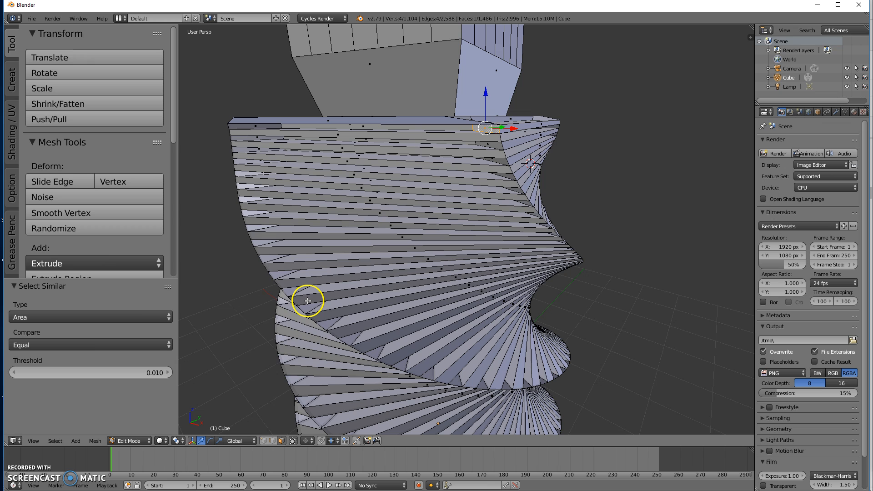
key("shift+g")
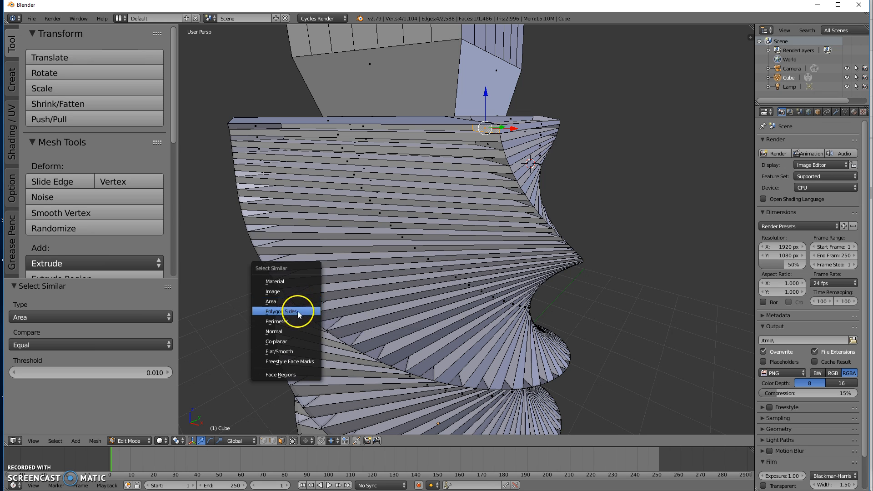
left_click(298, 374)
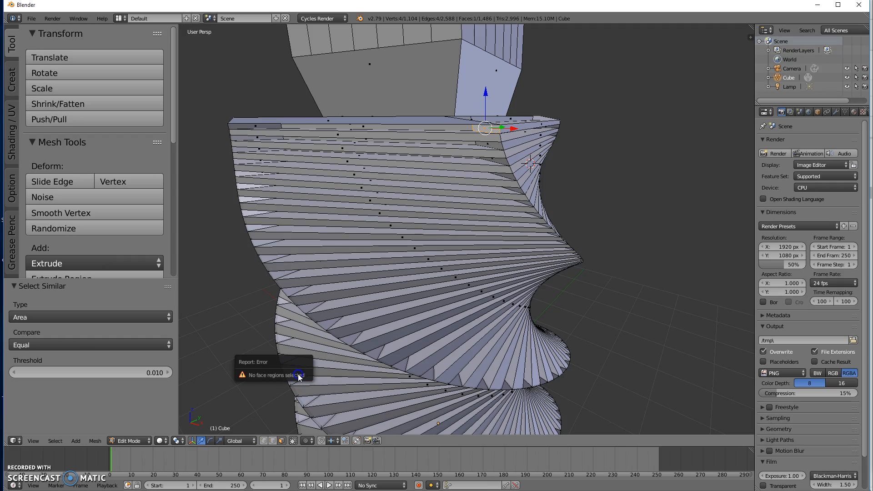
Step: Reset the 3D cursor to the world origin
middle_click_drag(604, 204, 545, 223)
middle_click_drag(381, 154, 381, 204)
mouse_move(516, 237)
middle_mouse_down()
mouse_move(535, 238)
mouse_move(524, 243)
middle_mouse_up()
scroll(525, 243, "down", 4)
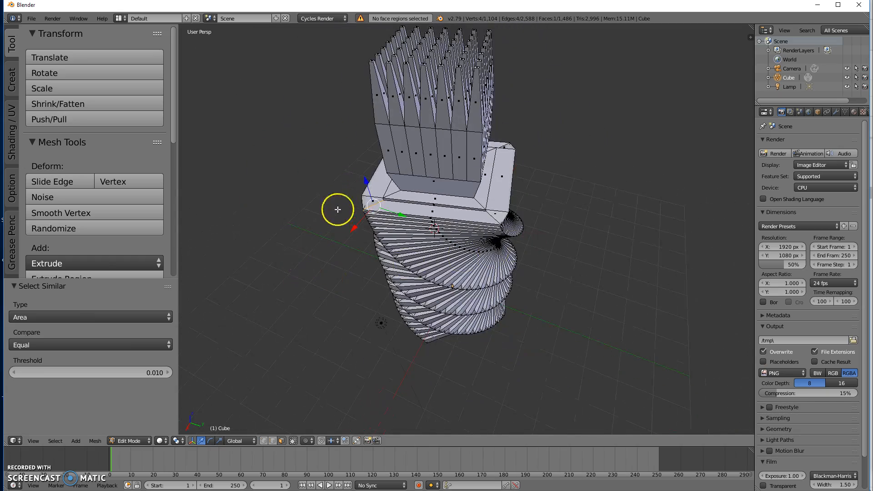
mouse_move(325, 201)
middle_mouse_down()
mouse_move(340, 218)
mouse_move(328, 187)
middle_mouse_up()
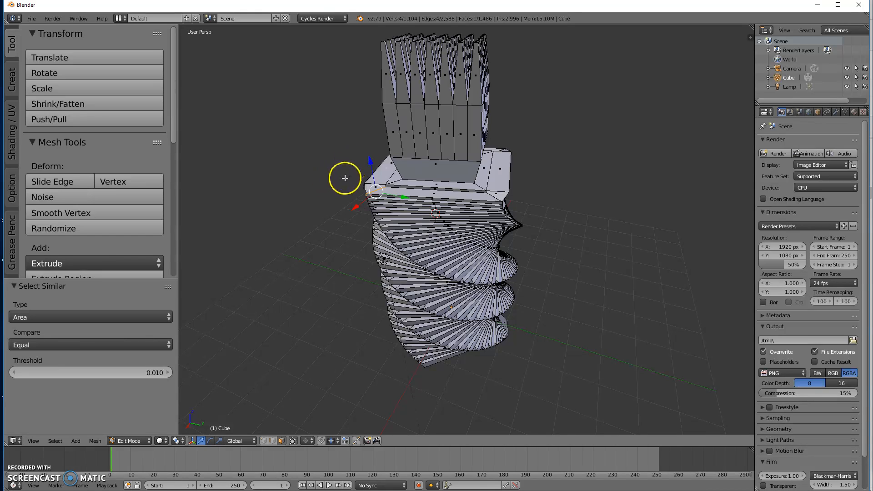
key("shift+a")
key("Escape")
key("shift+c")
Step: Circle-select the faces on the visible side of the shaft with a brush wider than the shaft
middle_click_drag(425, 264, 579, 218)
scroll(672, 226, "up", 4)
mouse_move(473, 300)
middle_mouse_down()
mouse_move(514, 288)
mouse_move(481, 288)
middle_mouse_up()
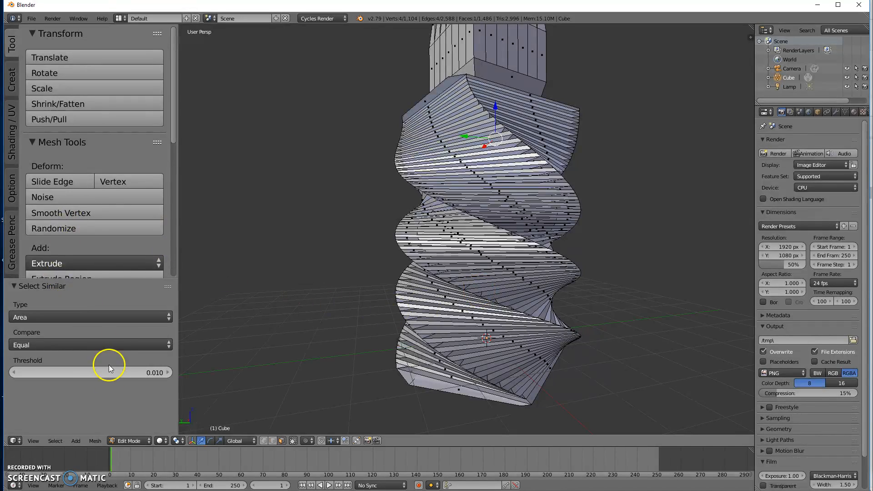
middle_click_drag(500, 359, 591, 284)
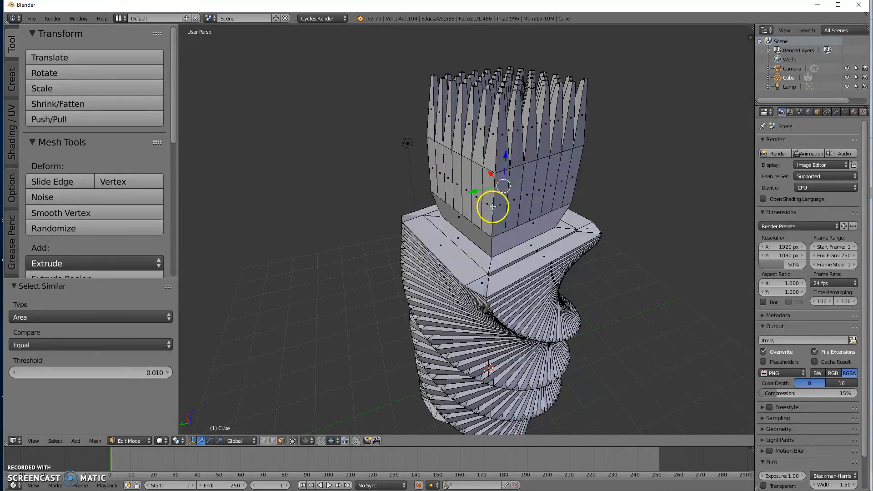
middle_click_drag(513, 218, 482, 191)
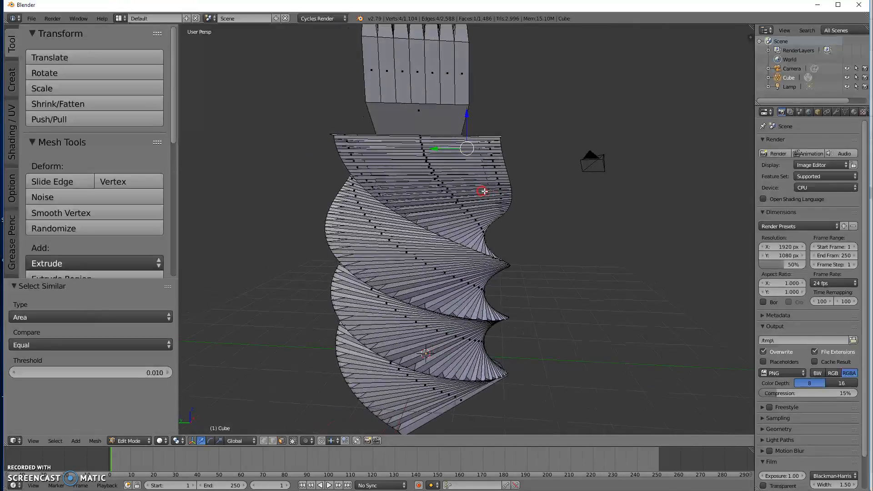
key("c")
left_click(394, 298)
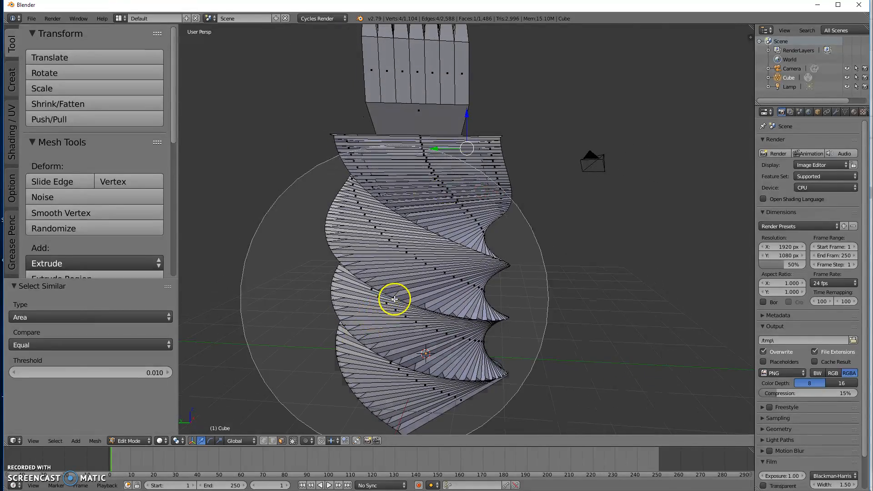
left_click(364, 294)
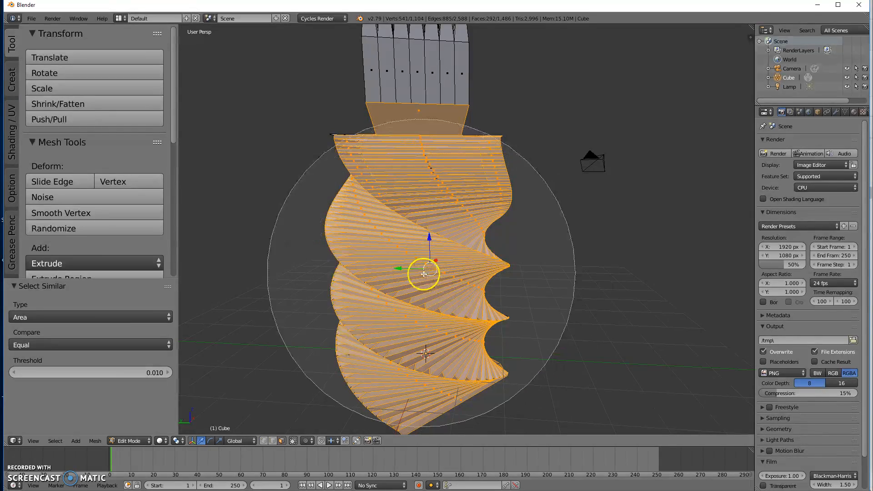
key("Escape")
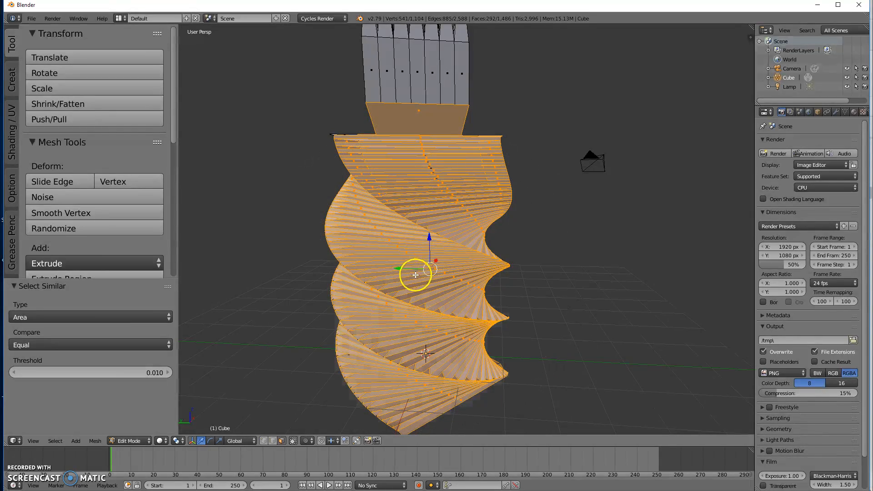
Step: Switch to wireframe display and examine which sides of the shaft the circle selection covers
key("z")
mouse_move(399, 283)
middle_mouse_down()
mouse_move(327, 308)
mouse_move(364, 312)
mouse_move(391, 299)
mouse_move(367, 286)
middle_mouse_up()
middle_click_drag(580, 169, 407, 225)
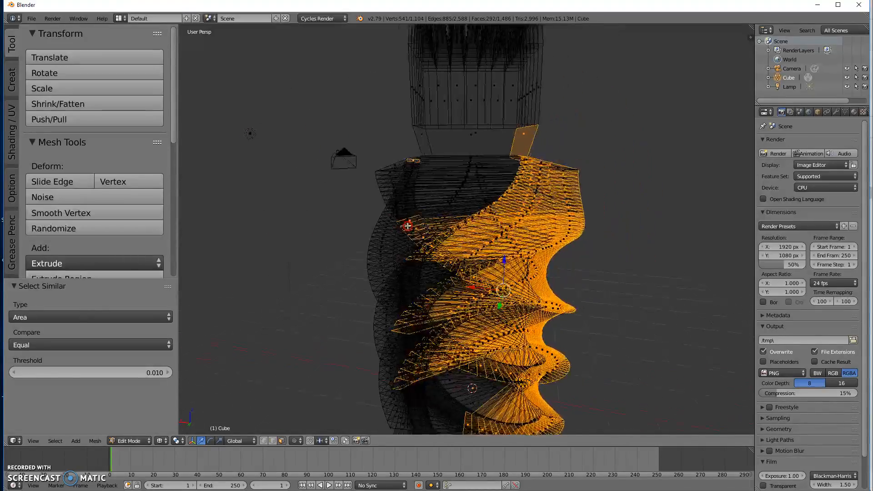
scroll(479, 220, "up", 8)
scroll(480, 222, "down", 10)
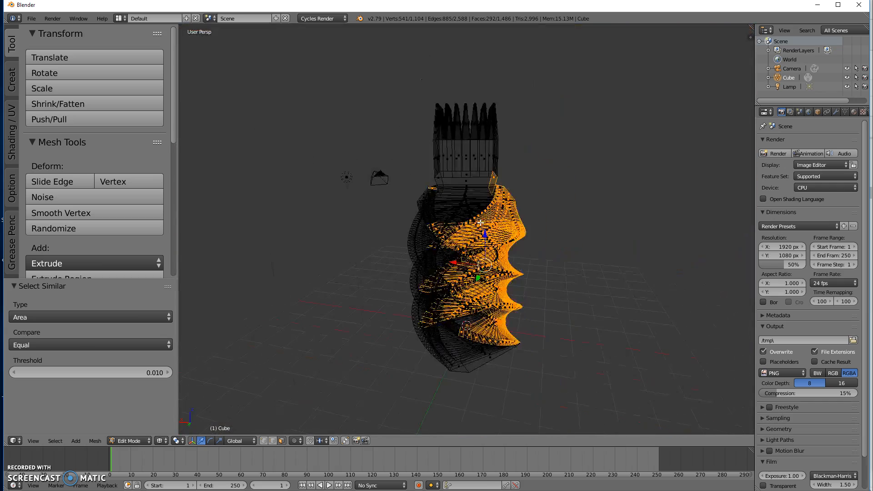
Step: In the front orthographic view, clear the selection and box-select the entire shaft below the spiked block through the wireframe
key("KP_5")
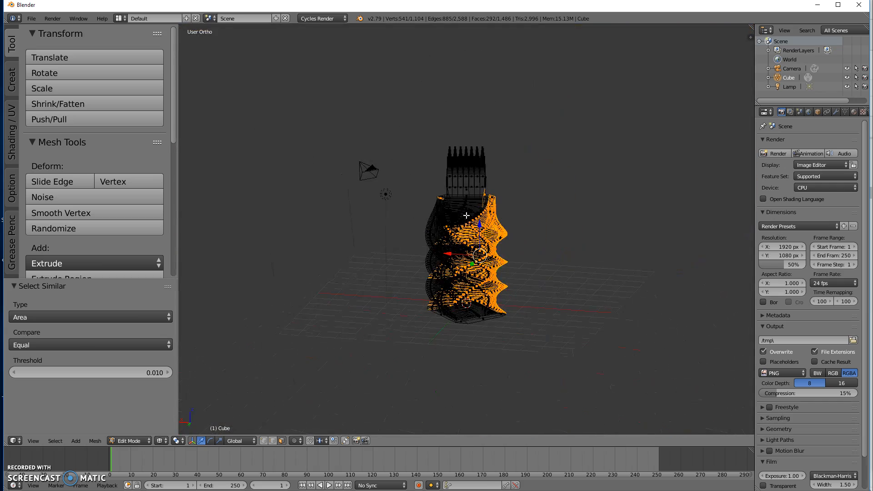
key("KP_1")
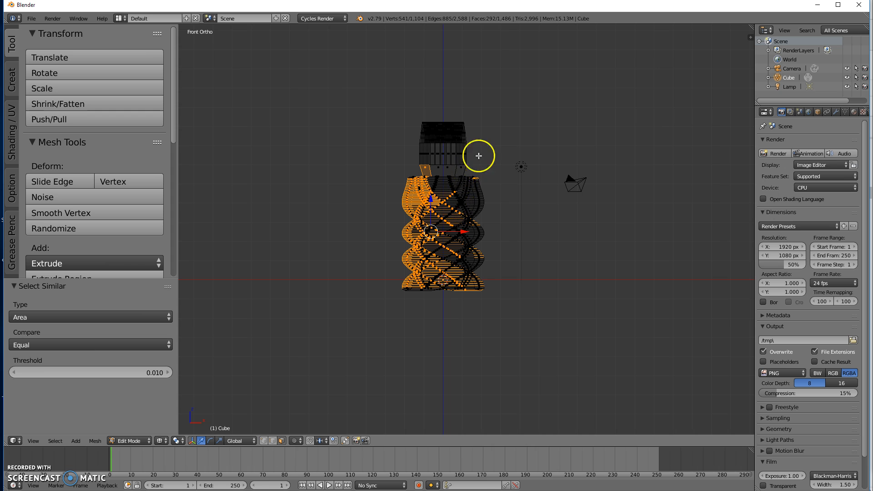
scroll(469, 199, "up", 4)
scroll(468, 199, "up", 1)
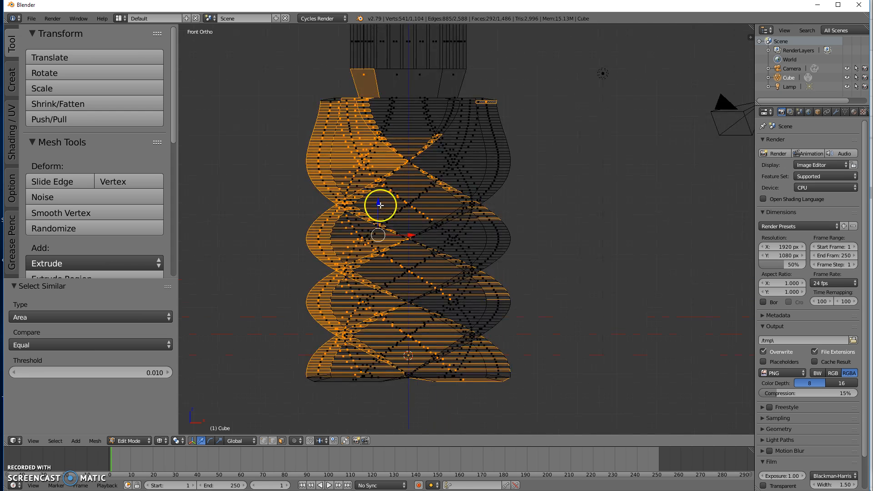
key("a")
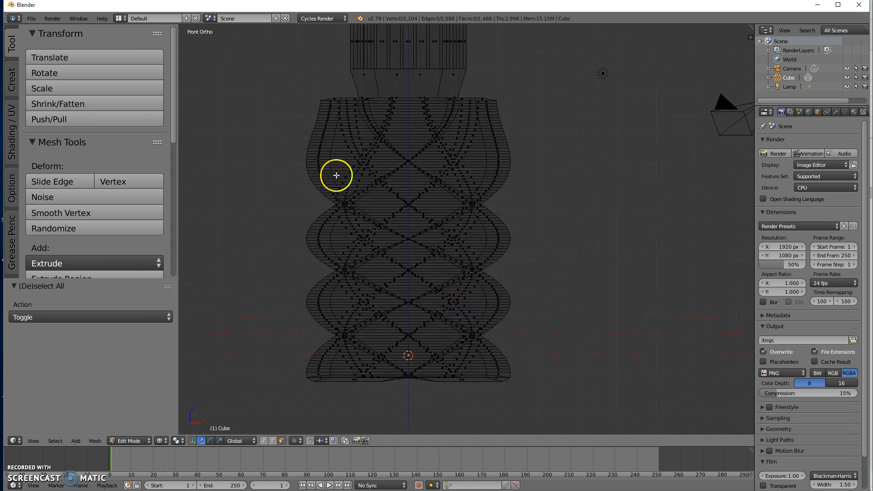
key("b")
left_click_drag(246, 95, 565, 393)
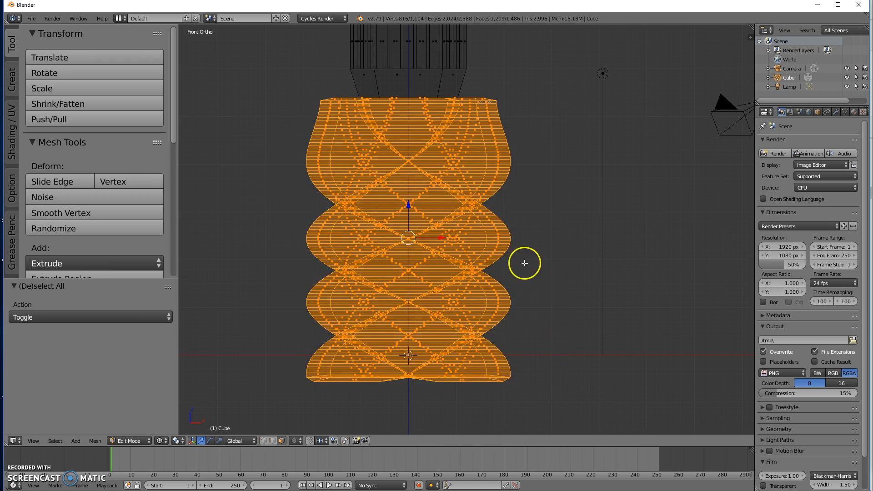
Step: Return to solid shading and perspective view, and check the selected shaft faces from all sides
middle_click_drag(616, 127, 614, 93)
key("z")
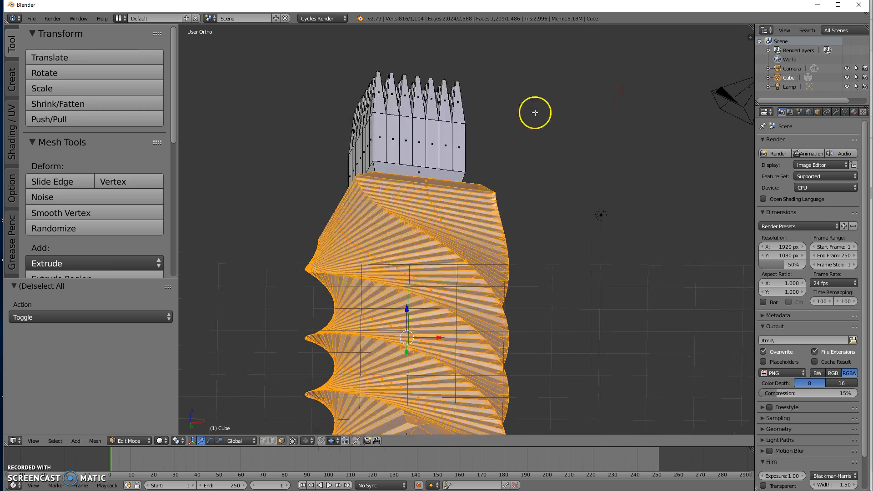
middle_click_drag(487, 170, 507, 231)
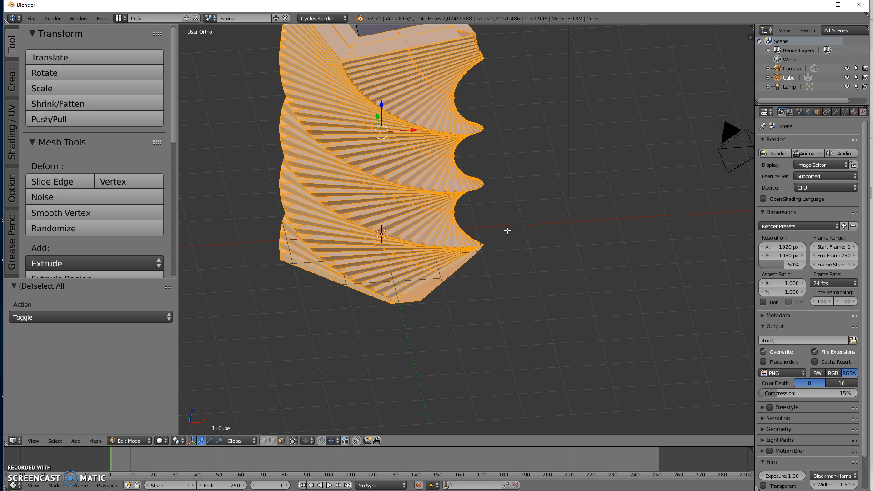
key("KP_5")
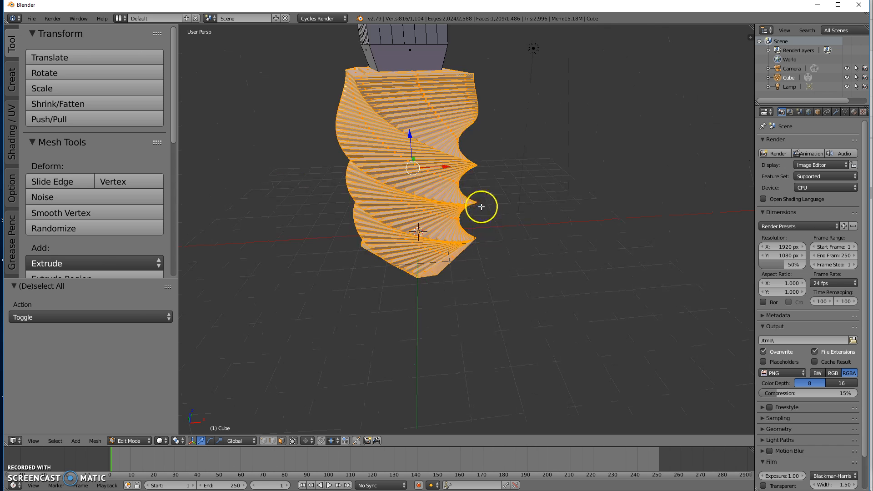
middle_click_drag(477, 204, 515, 389)
middle_click_drag(415, 328, 478, 192)
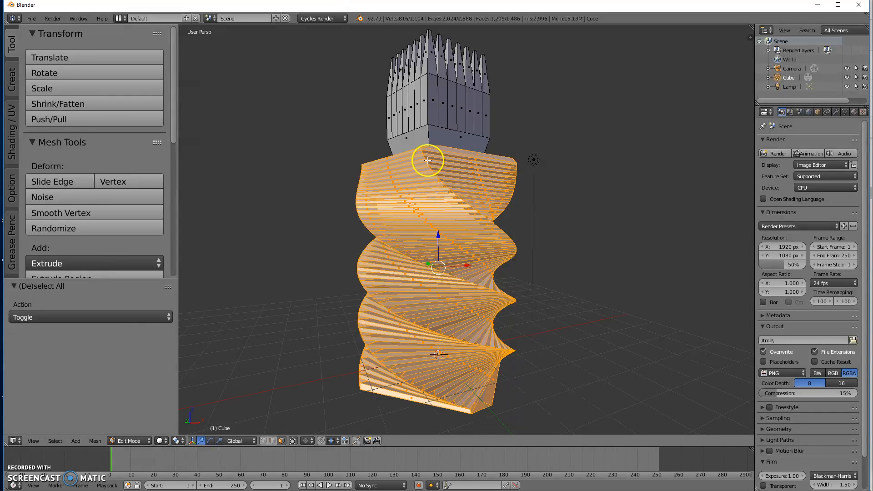
scroll(100, 167, "down", 8)
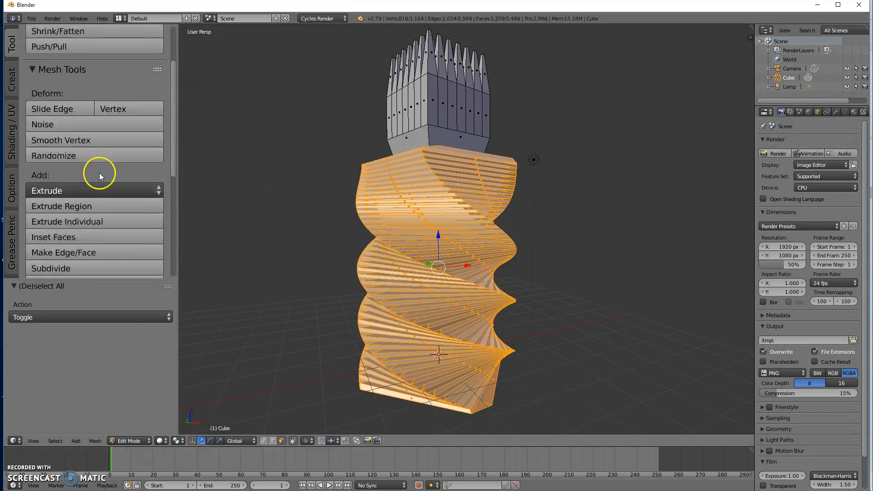
Step: Leave Edit Mode and place an independent duplicate of the tower beside it, offset about 5.16 in X, -2.82 in Y and -0.18 in Z
scroll(100, 170, "down", 1)
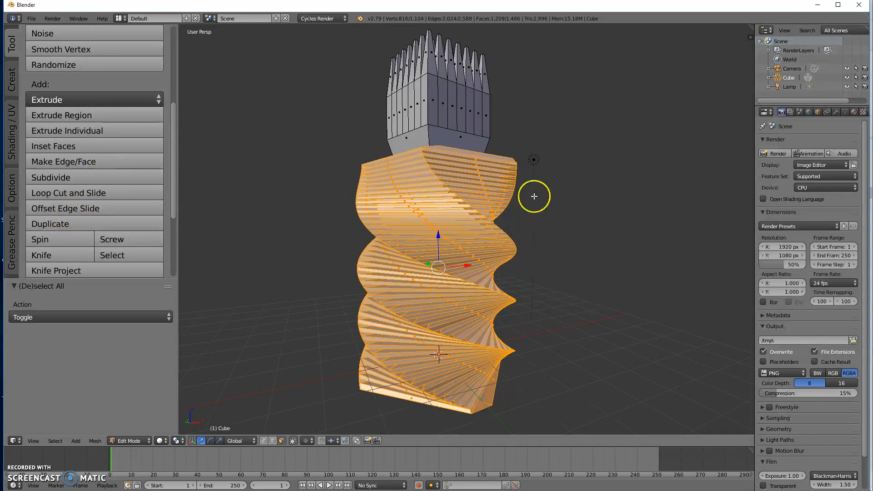
middle_click_drag(547, 195, 522, 255)
scroll(553, 201, "down", 5)
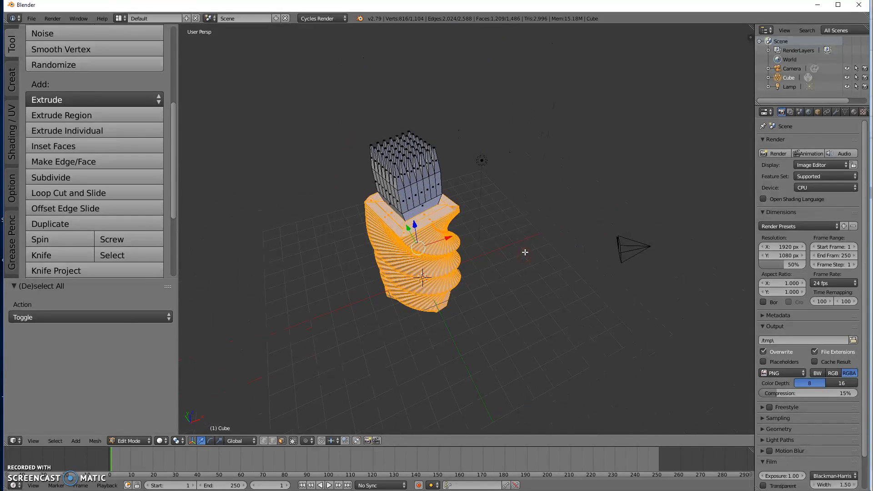
key("Tab")
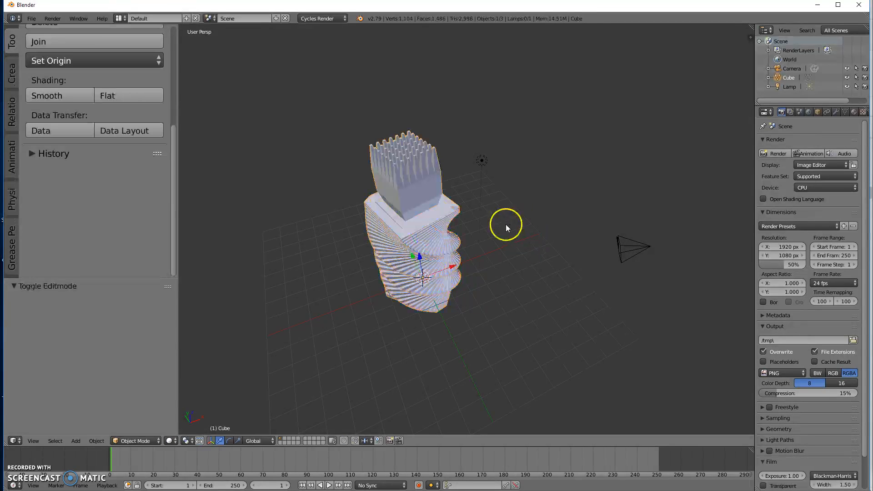
middle_click_drag(413, 207, 417, 235)
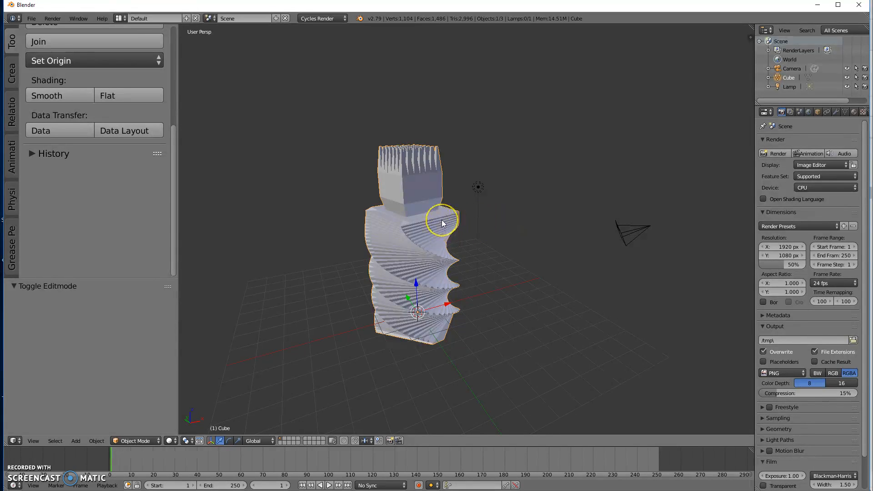
key("shift+d")
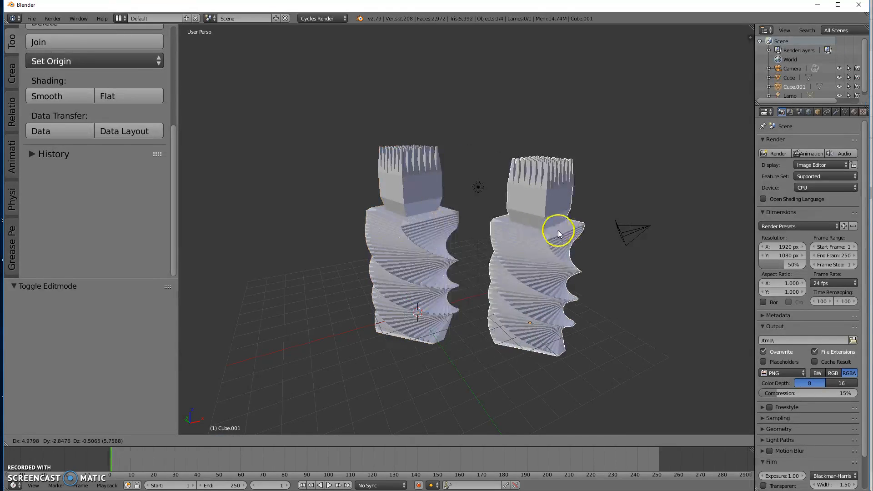
left_click(557, 224)
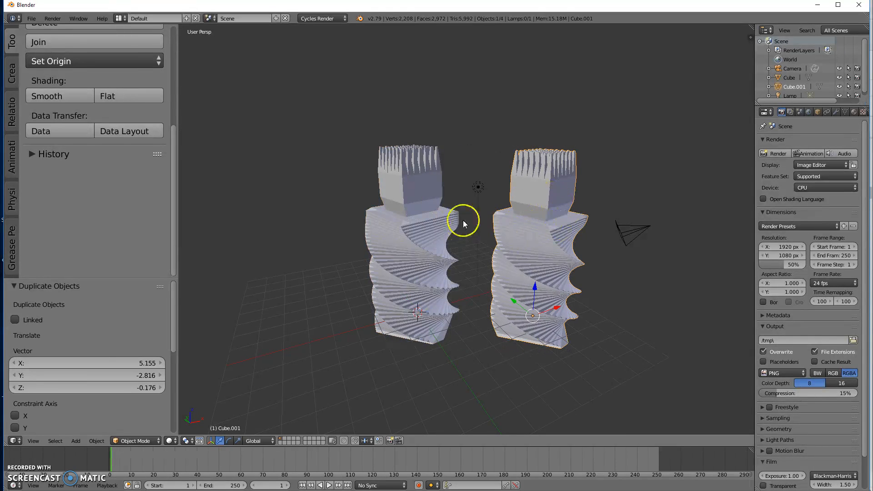
Step: Make two linked duplicates from the original tower, offset about (-4.49, 2.34, -0.15) and a further (3.51, -0.37, 3.96)
right_click(411, 202)
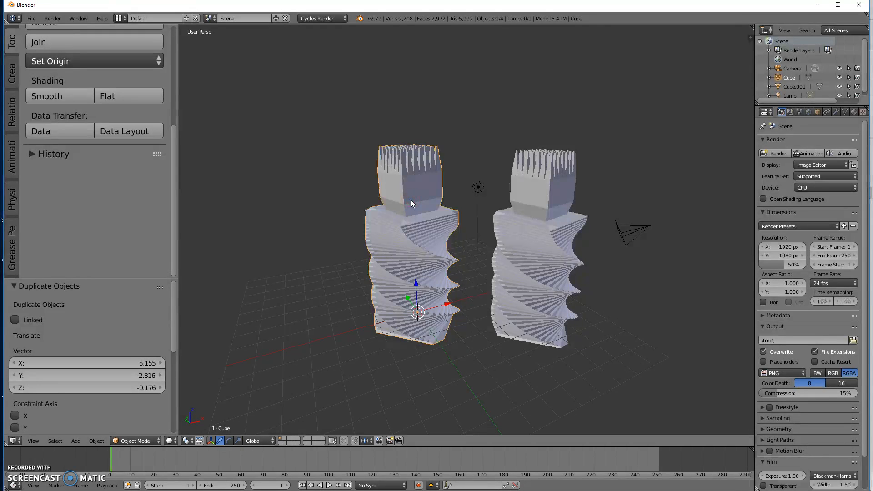
key("alt+d")
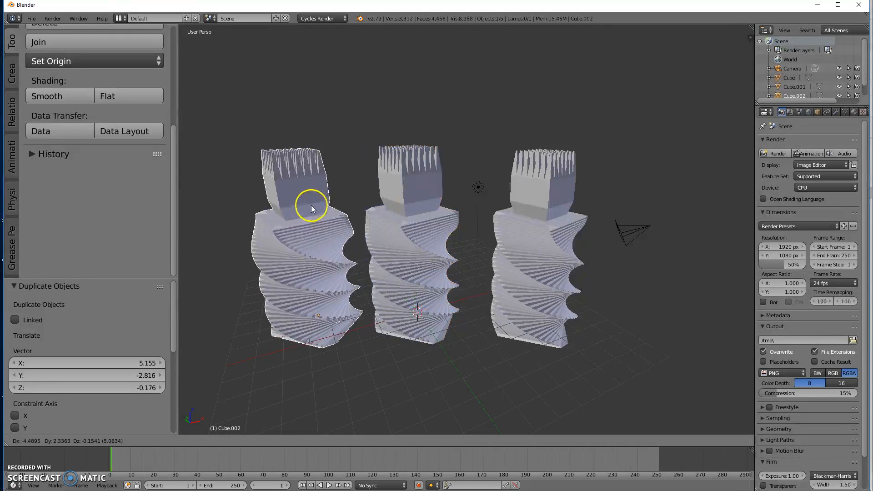
left_click(311, 205)
key("alt+d")
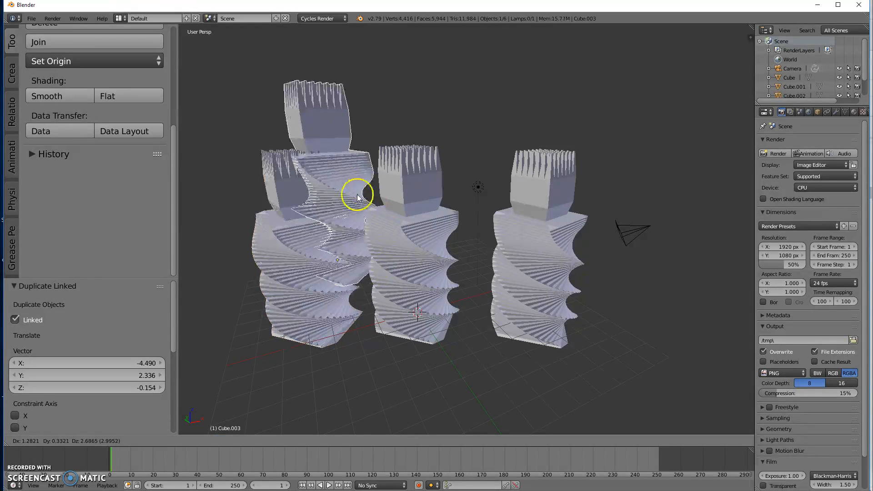
left_click(404, 167)
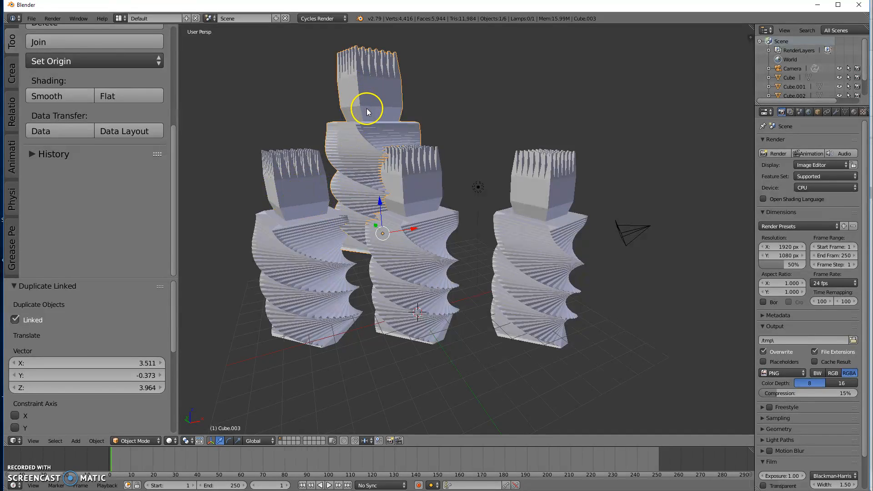
Step: Enter Edit Mode on the raised linked tower and select the face loop around its block below the spikes
key("t")
middle_click_drag(304, 112, 376, 114)
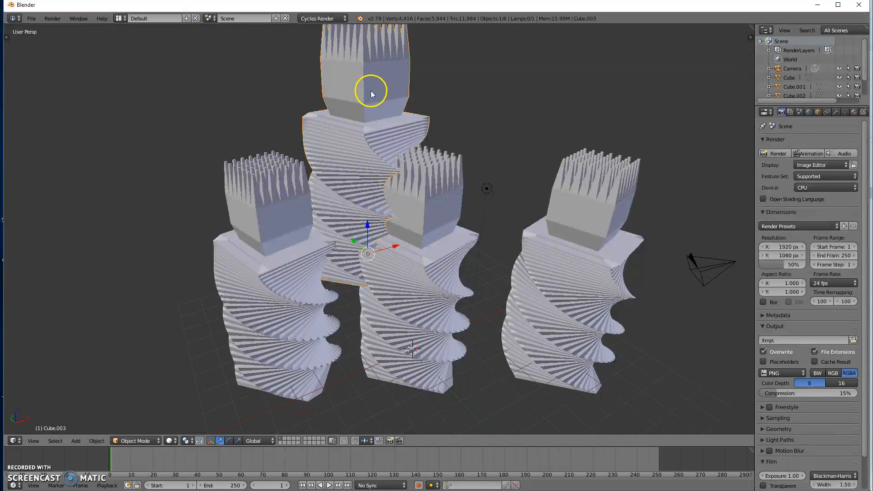
key("Tab")
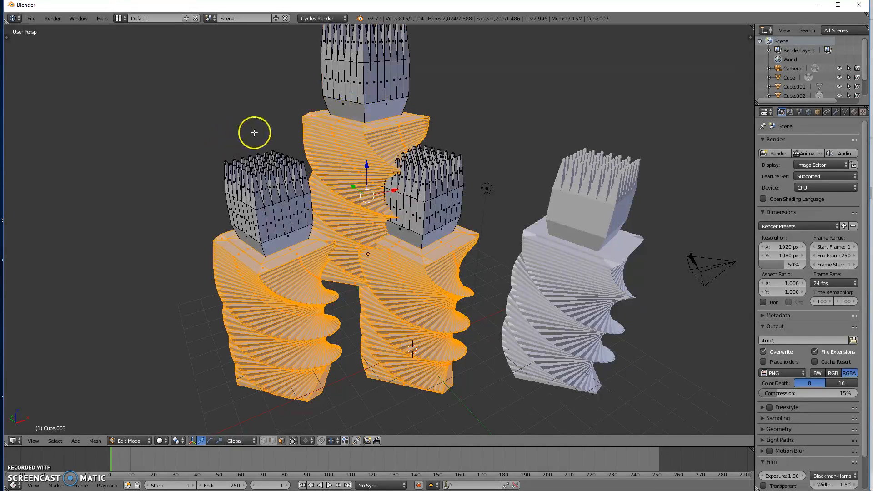
key("t")
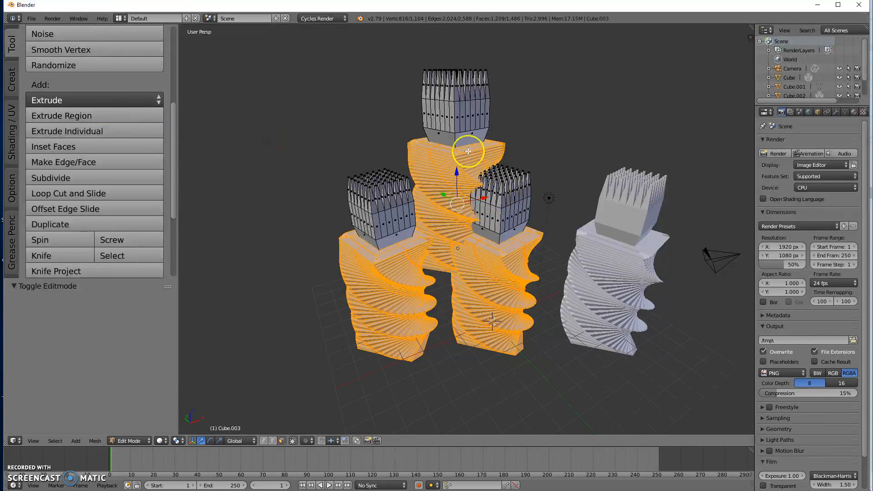
right_click(454, 120, "alt")
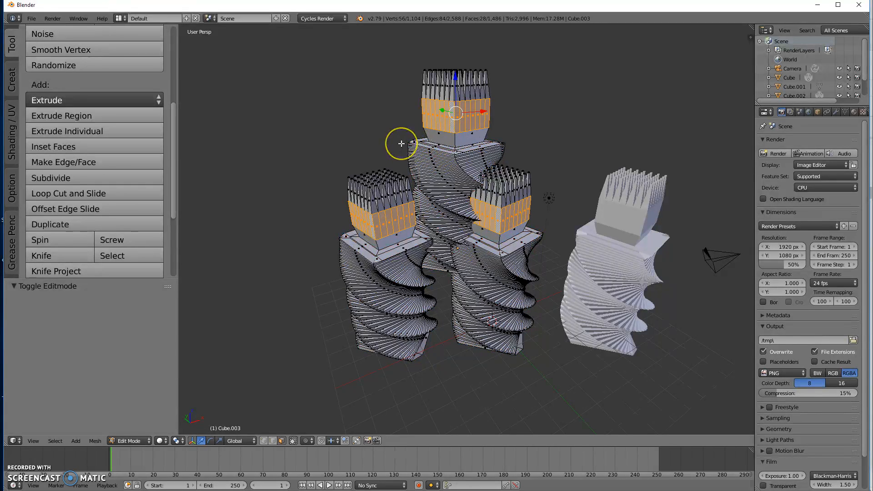
Step: Extrude the selected face loop in place and scale it outward about 3.37 times in X and Y only
key("e")
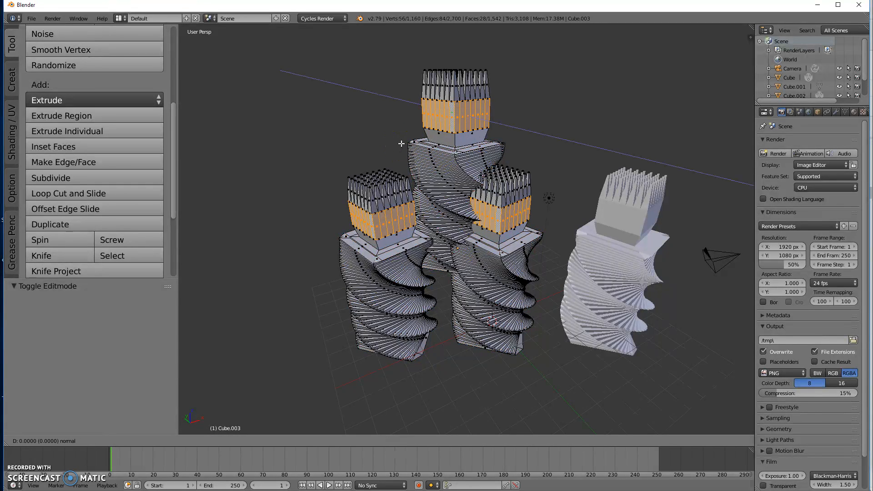
right_click(401, 143)
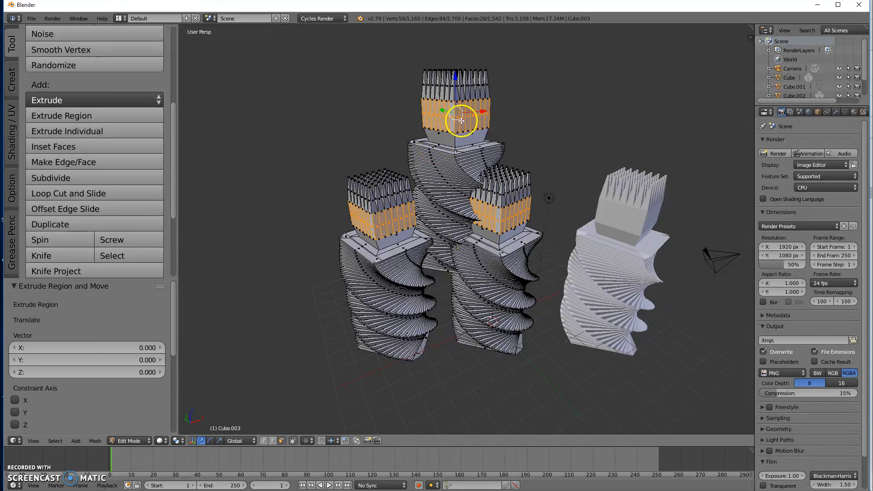
middle_click_drag(469, 123, 471, 156)
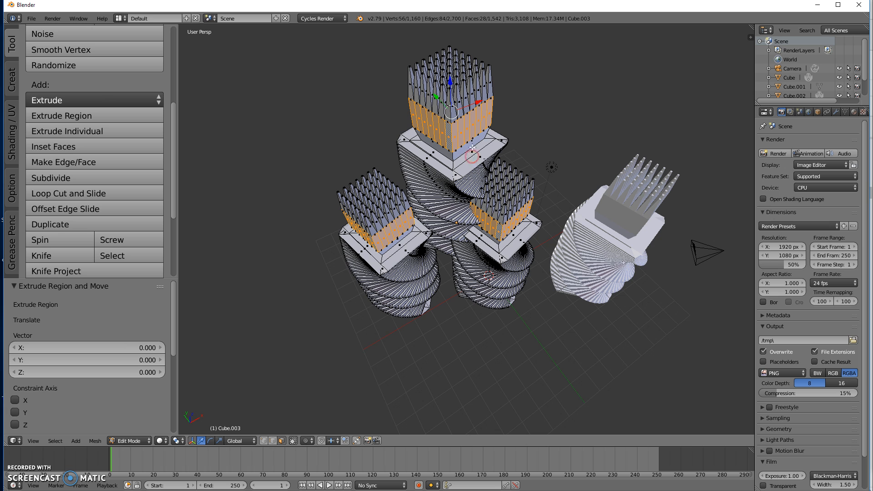
key("s")
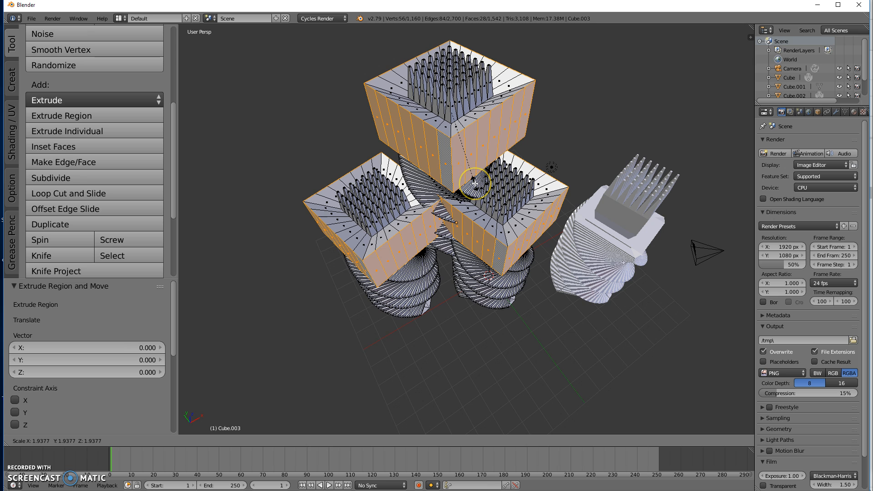
key("shift+z")
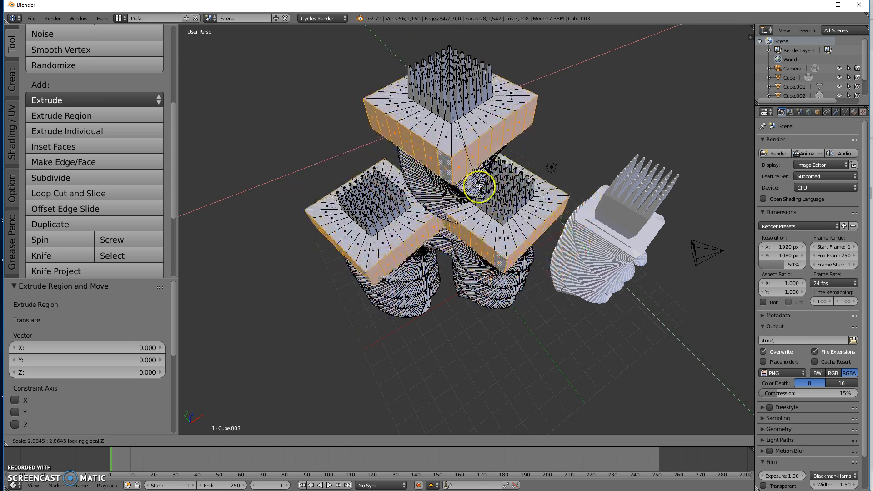
left_click(524, 220)
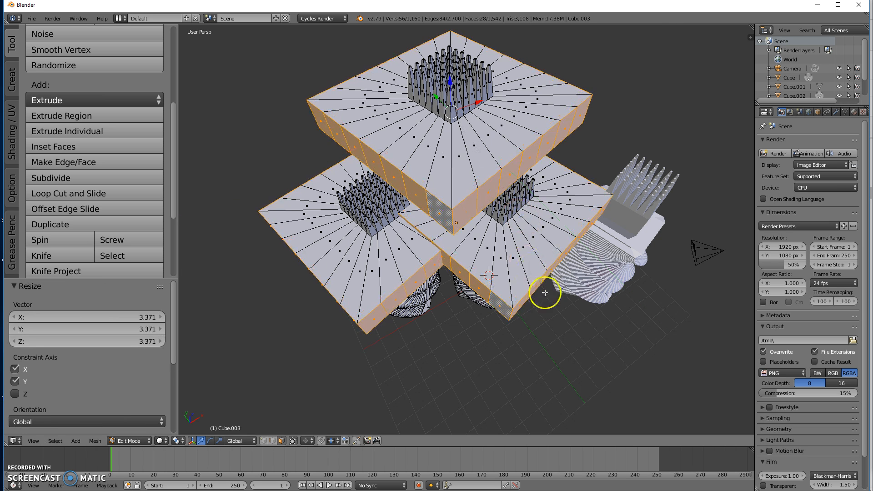
Step: Flatten the extruded rim to about 0.17 of its height along Z and view the towers from the side
key("s")
key("z")
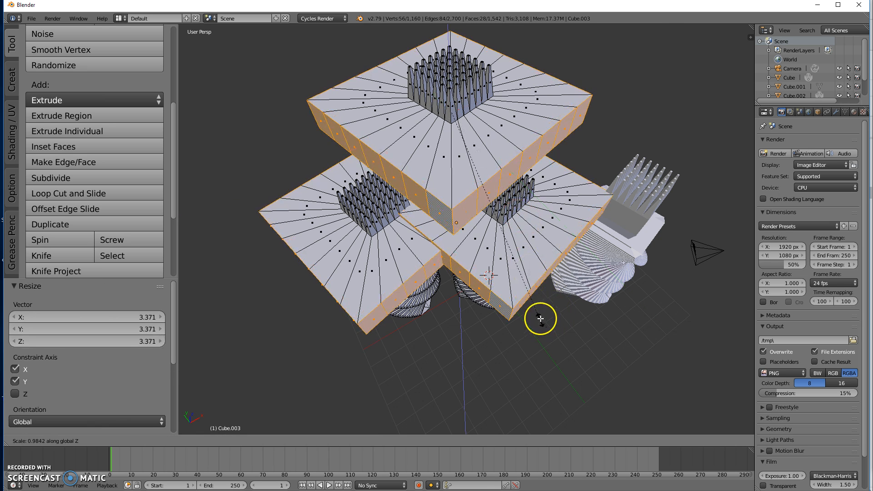
left_click(460, 153)
middle_click_drag(516, 350, 750, 248)
mouse_move(493, 304)
middle_mouse_down()
mouse_move(389, 298)
mouse_move(282, 277)
mouse_move(275, 322)
mouse_move(405, 352)
mouse_move(503, 302)
middle_mouse_up()
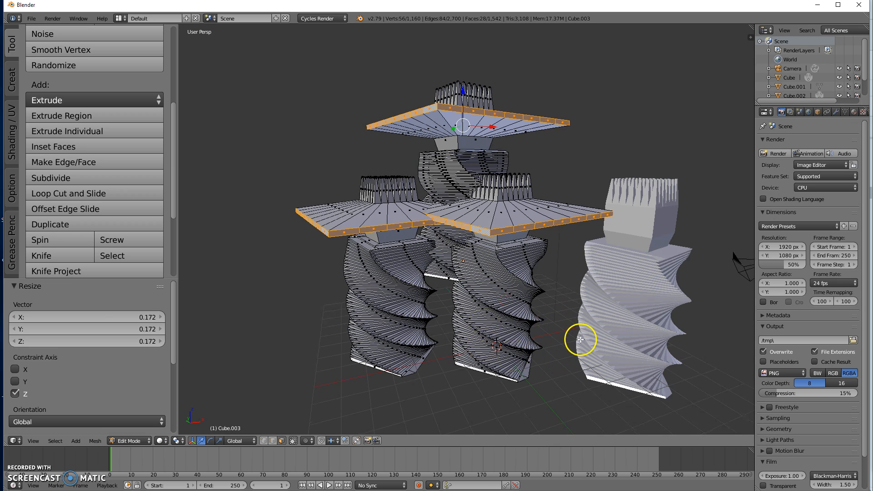
middle_click_drag(591, 343, 543, 322, "shift")
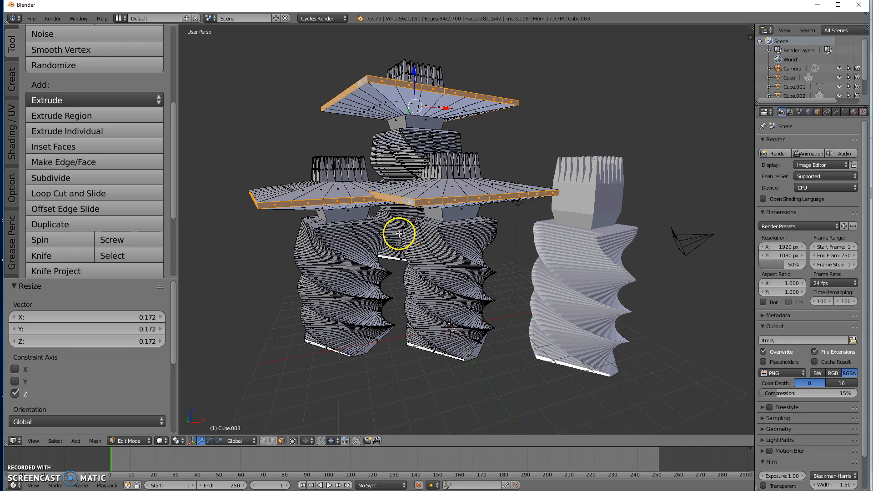
Step: Return to Object Mode and delete the raised linked tower together with the original tower
key("Tab")
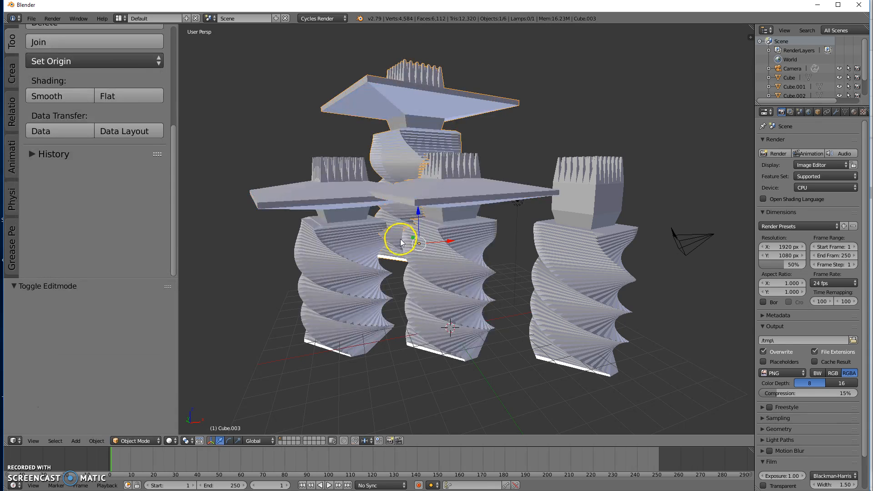
right_click(423, 262, "shift")
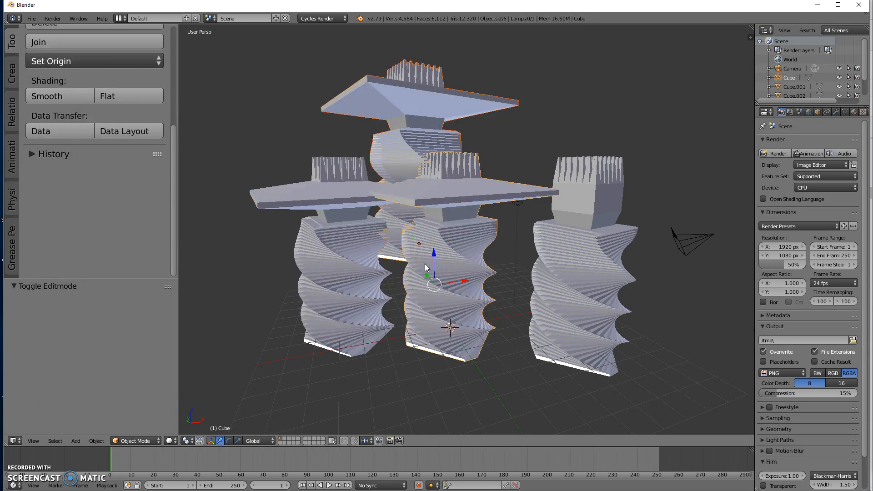
key("x")
key("x")
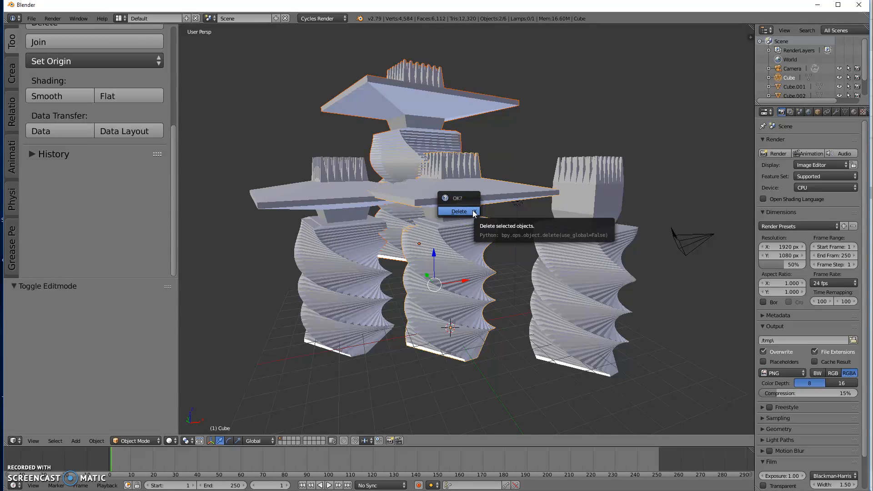
left_click(472, 211)
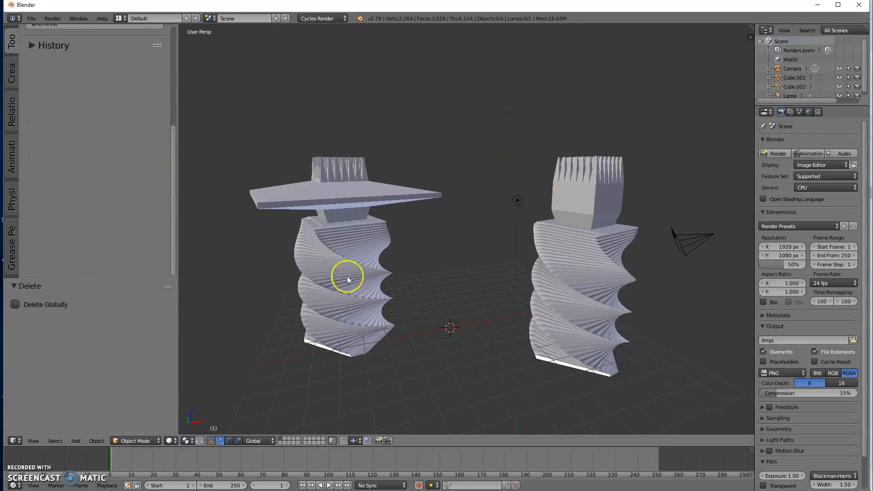
Step: In Edit Mode on the independent tower, duplicate the selected shaft faces three times, placing copies on both sides and one higher up
right_click(577, 195)
key("Tab")
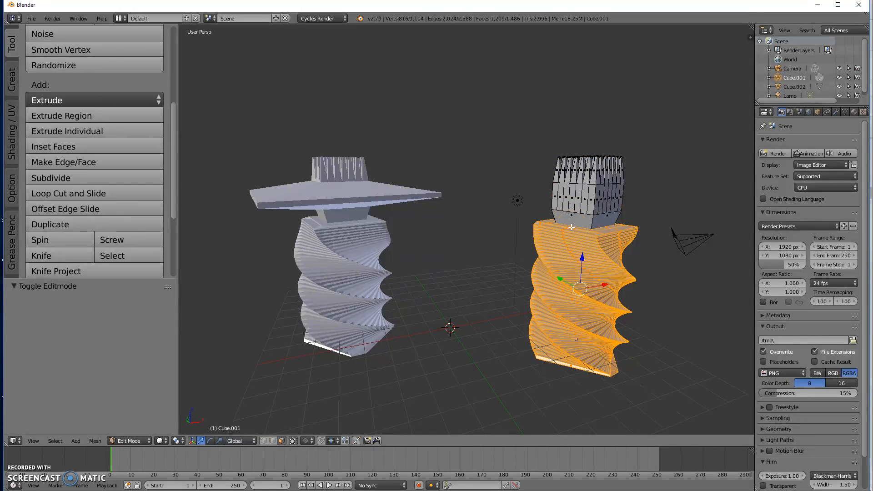
key("shift+d")
left_click(465, 239)
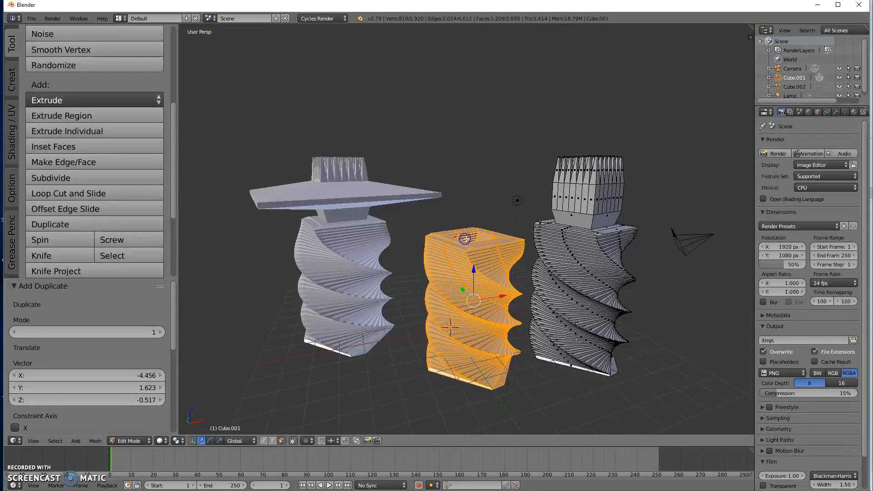
key("shift+d")
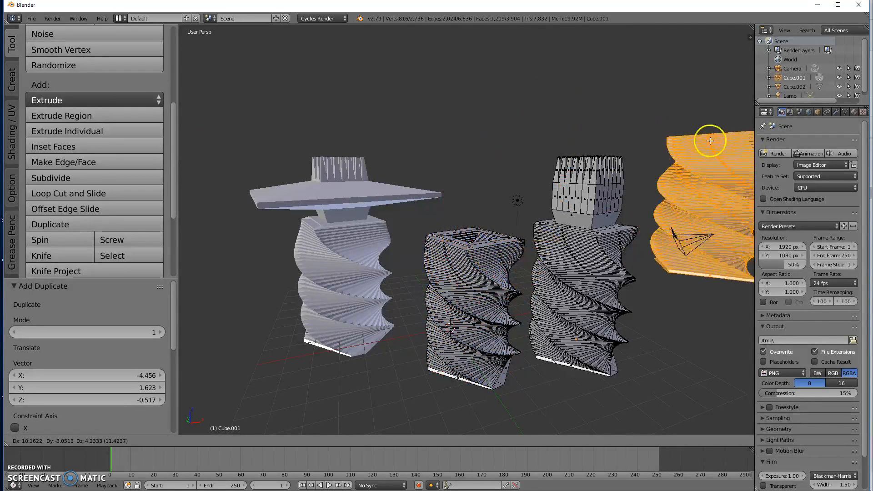
left_click(700, 152)
key("shift+d")
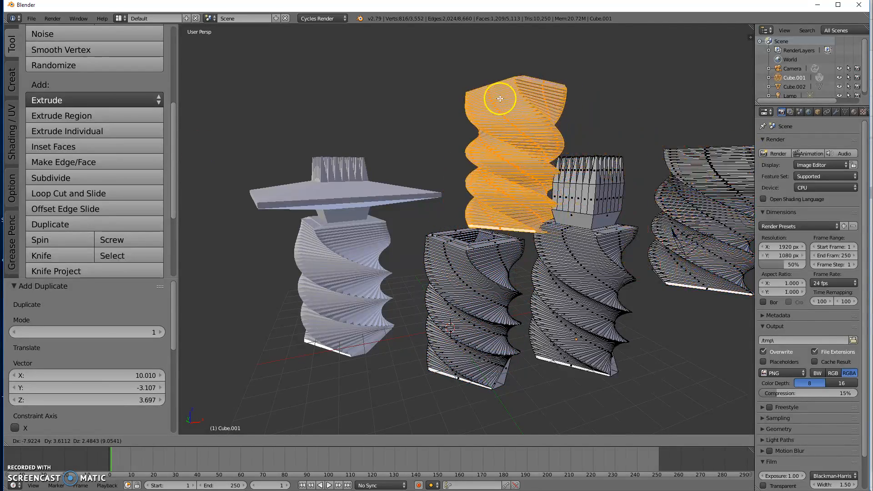
left_click(566, 211)
Step: Return to Object Mode, clear the selection and reselect the independent tower to check that its shaft copies belong to one object
middle_click_drag(566, 212, 590, 247)
key("Tab")
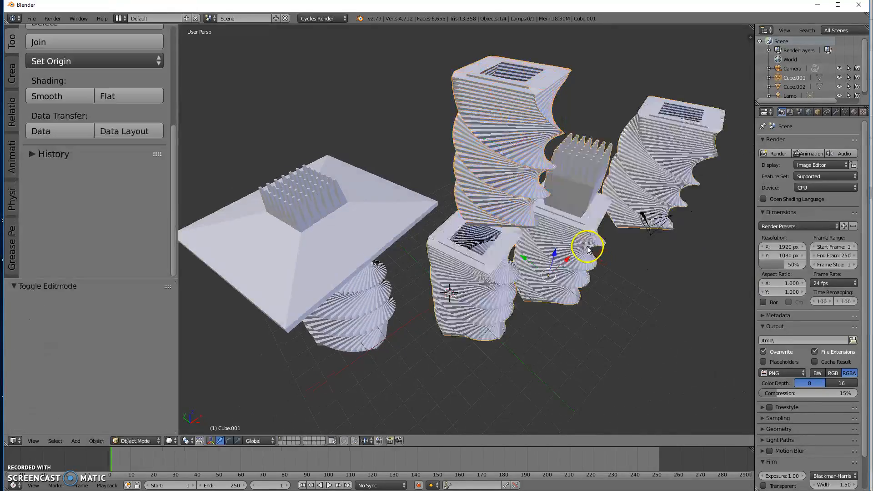
middle_click_drag(497, 288, 612, 271)
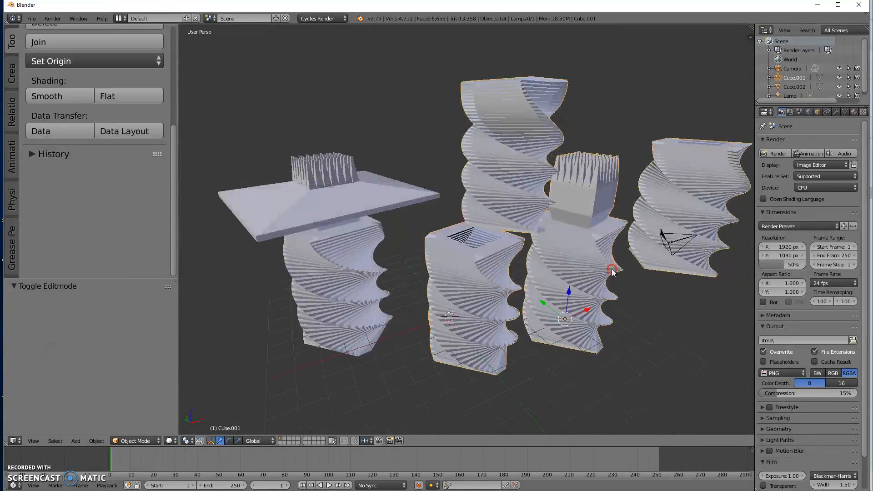
key("a")
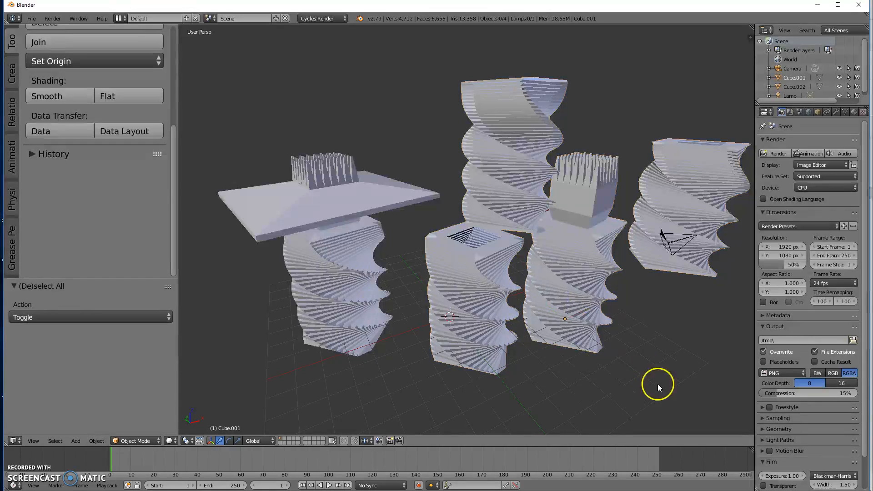
right_click(584, 247)
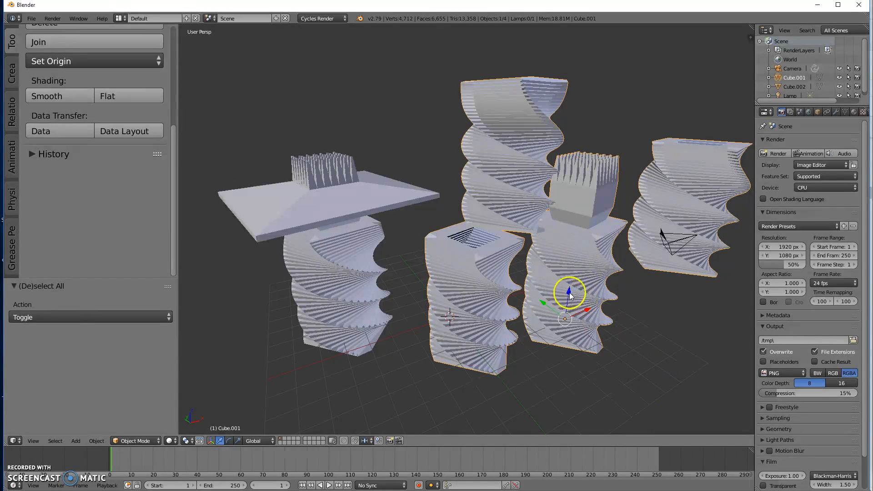
Step: Move the independent tower object with its shaft copies down about 1.6 units along Z
key("g")
key("z")
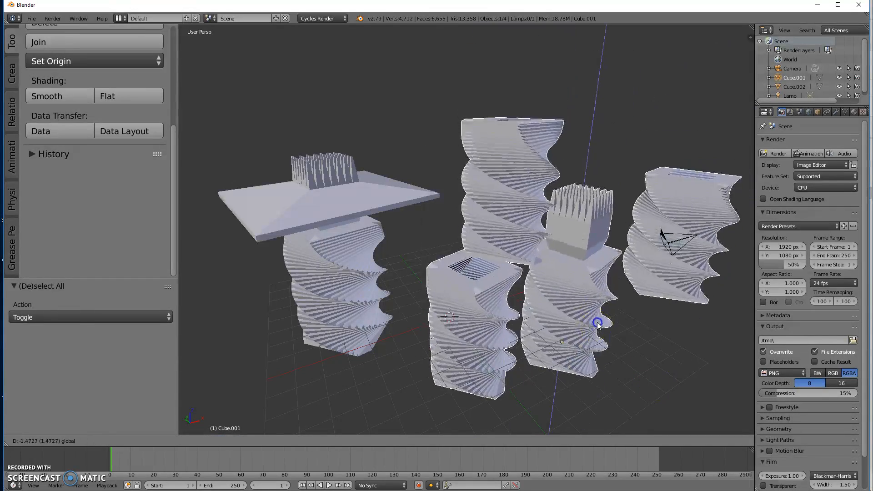
left_click(598, 327)
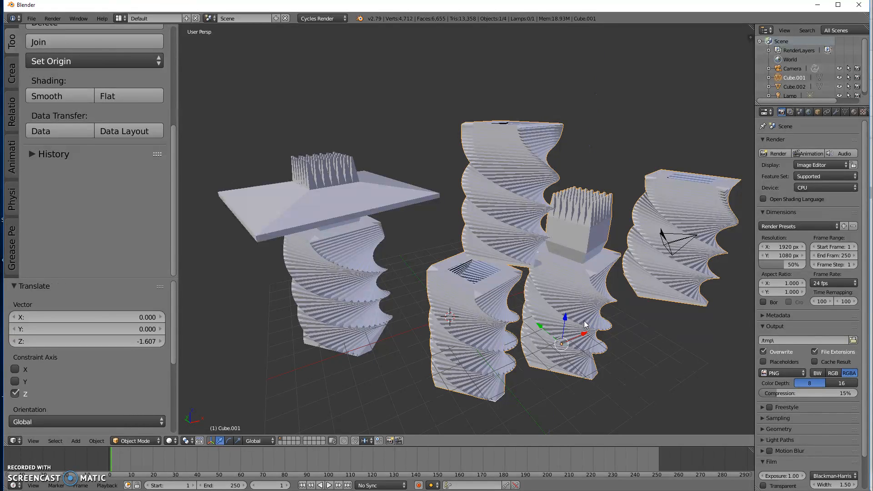
Step: In Edit Mode, clear the selection, then select the raised shaft copy as linked geometry and delete its vertices
key("Tab")
key("c")
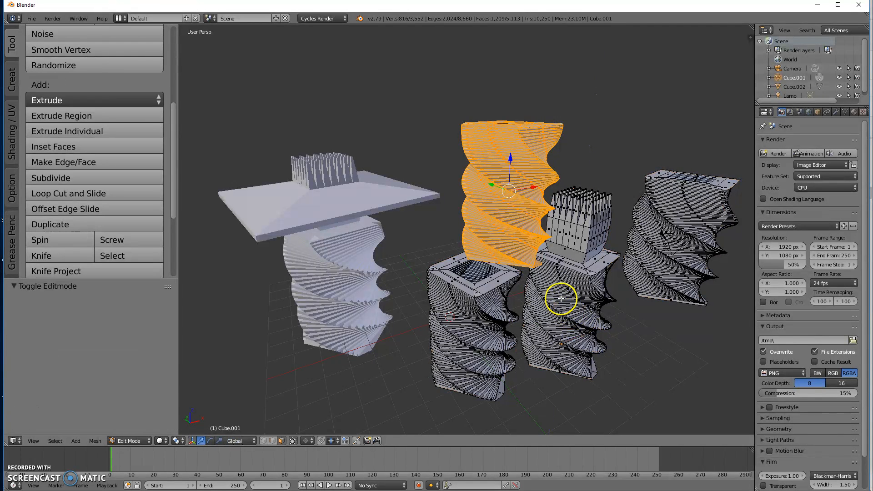
key("a")
middle_click_drag(629, 311, 641, 268)
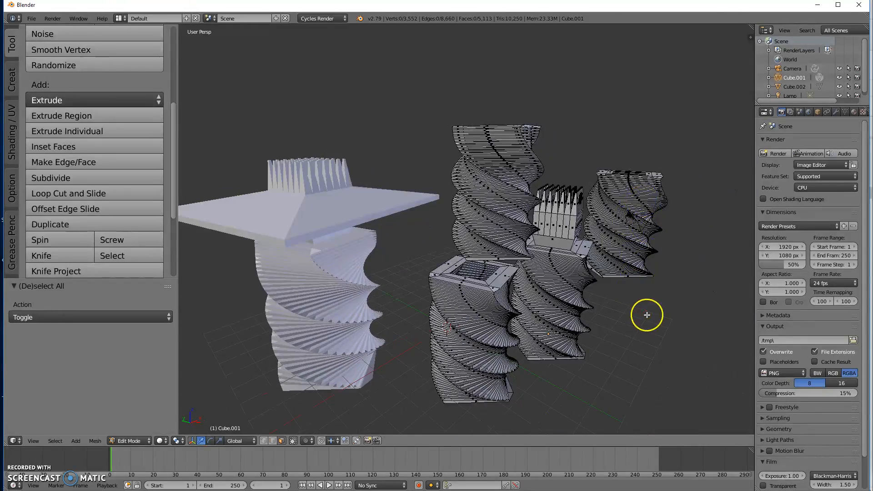
middle_click_drag(647, 315, 608, 299)
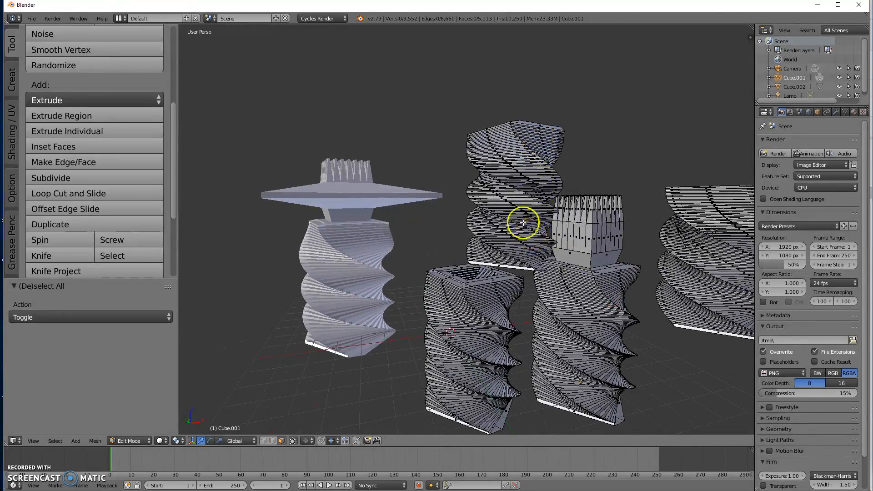
middle_click_drag(516, 277, 521, 248)
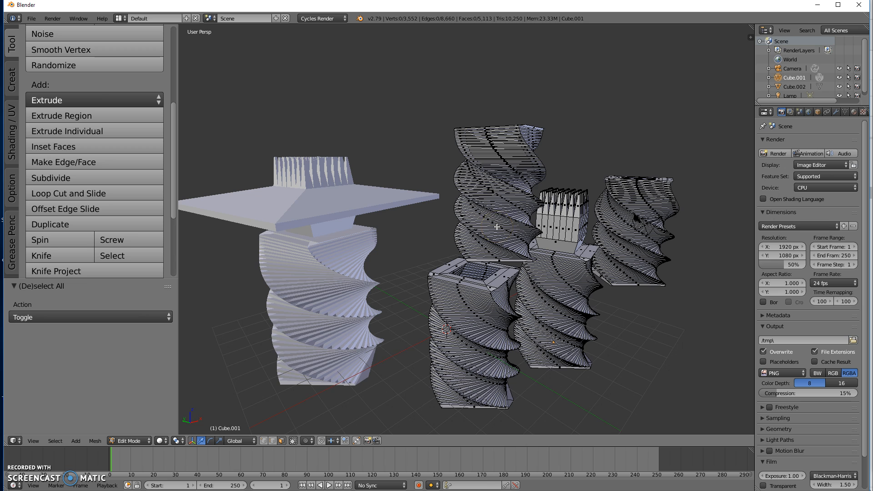
key("l")
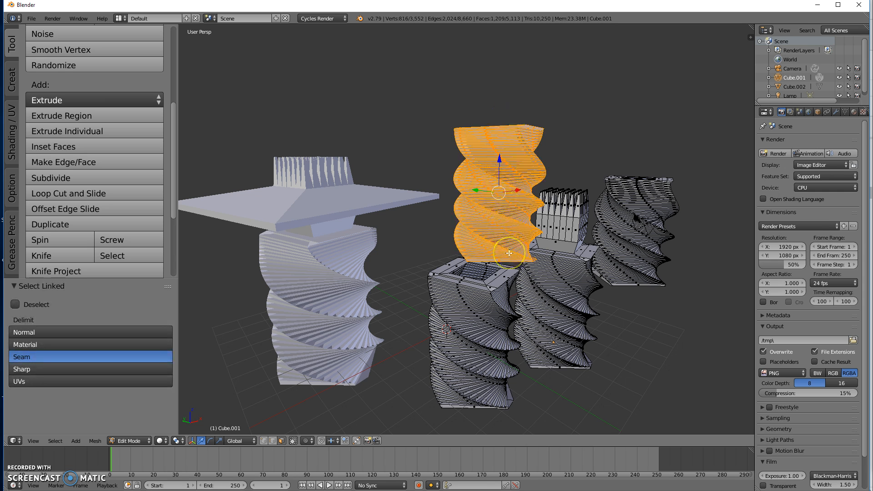
key("x")
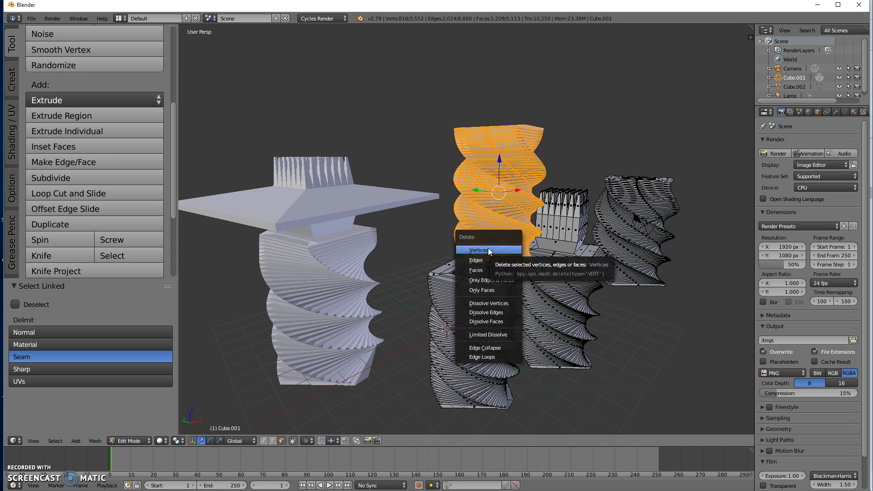
left_click(487, 249)
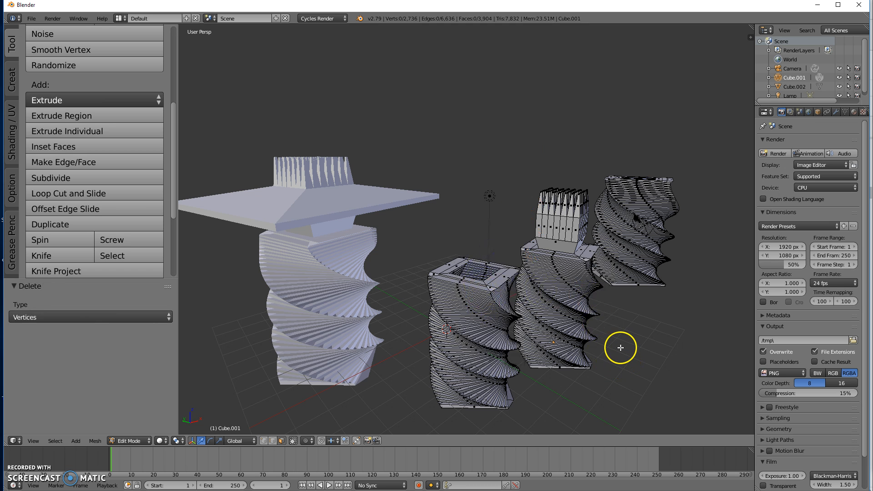
Step: Select the whole hollow-topped shaft nearest the 3D cursor as linked geometry and delete only its faces
middle_click_drag(655, 361, 596, 306, "shift")
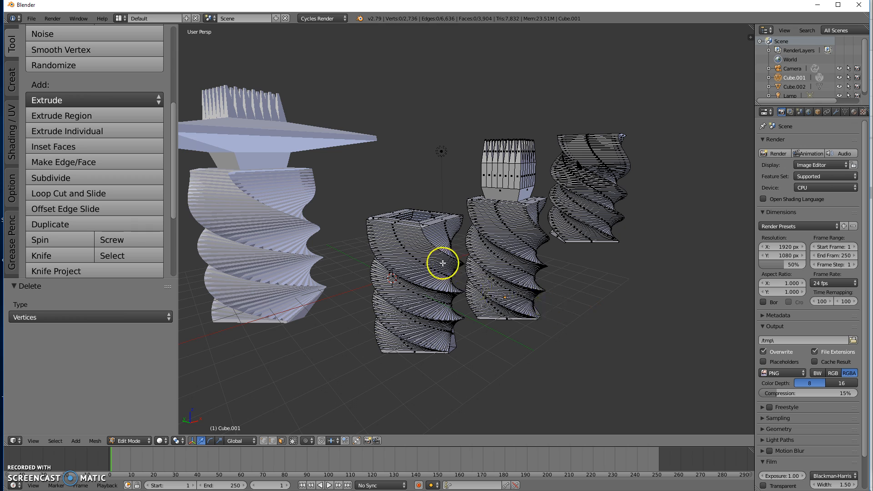
right_click(408, 248)
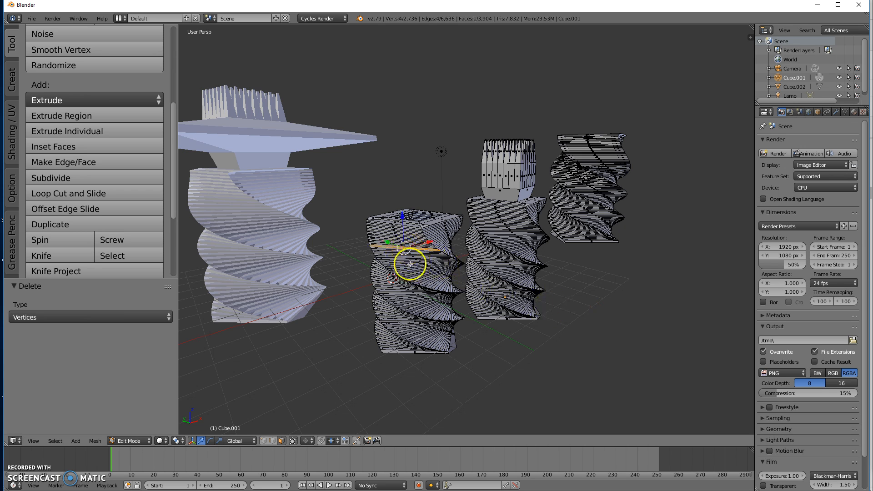
key("l")
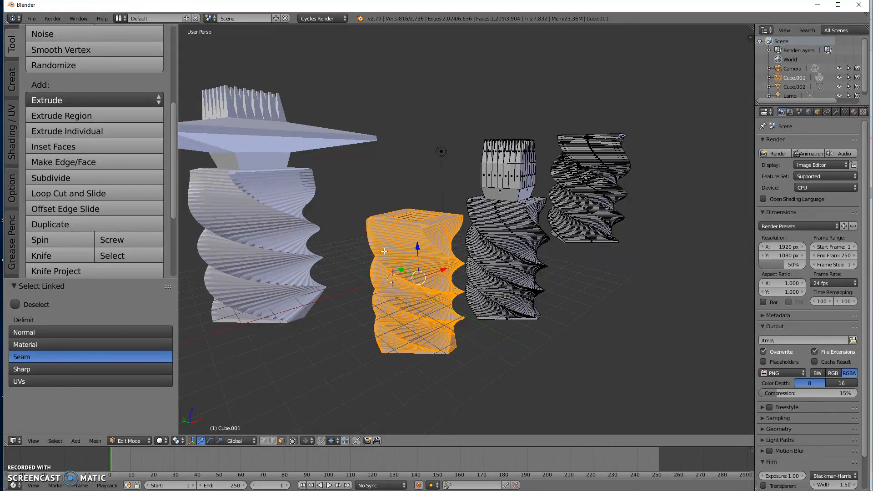
key("x")
scroll(428, 287, "up", 3)
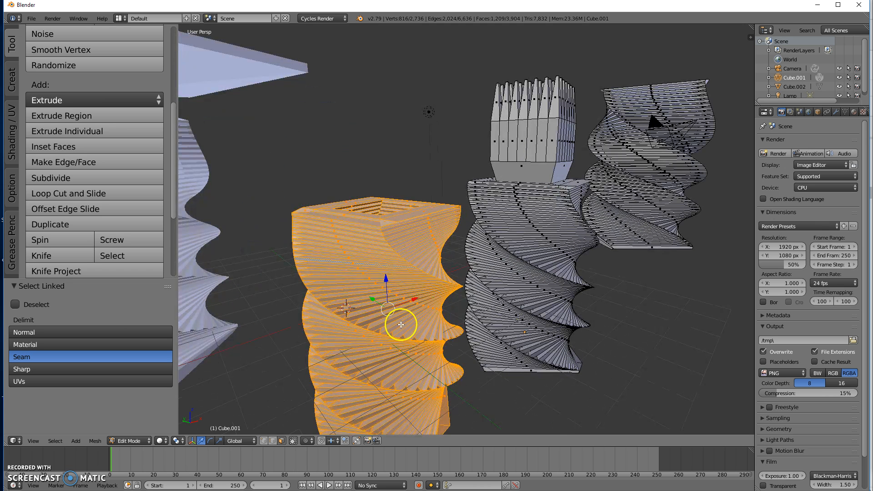
key("x")
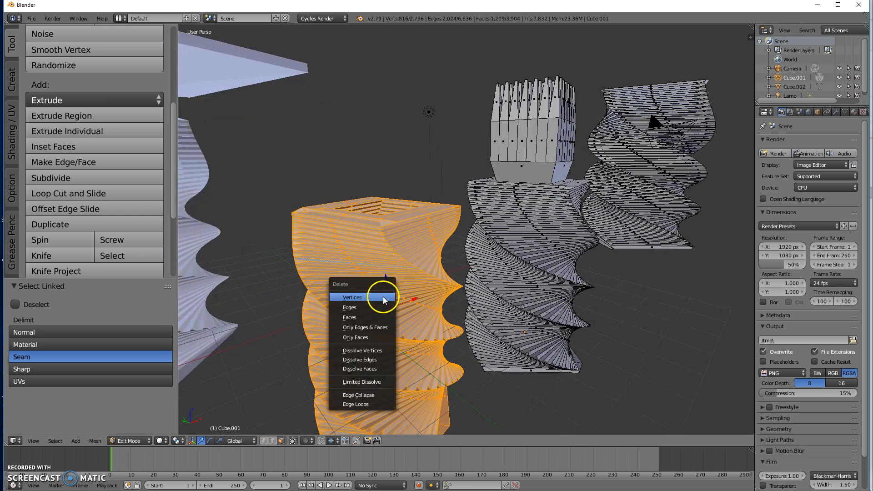
left_click(367, 337)
Step: Select two edges near the top of the faceless wire shaft and make a face between them
middle_click_drag(348, 328, 411, 268)
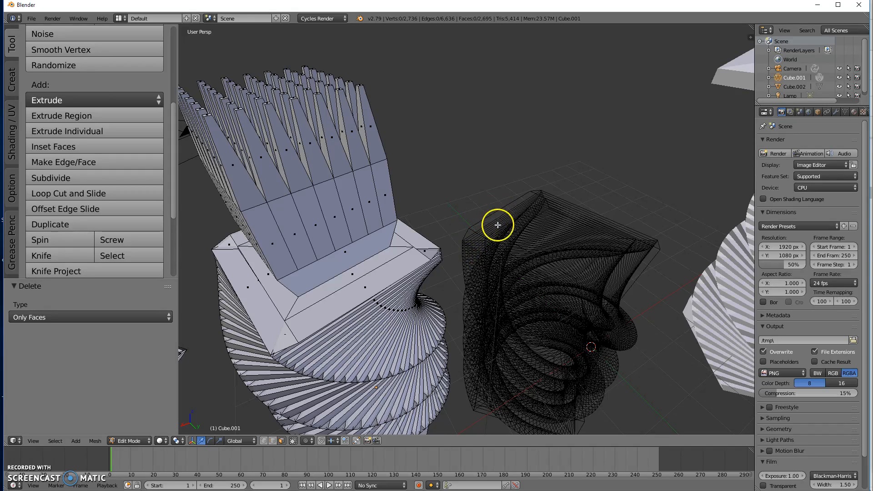
scroll(497, 224, "up", 6)
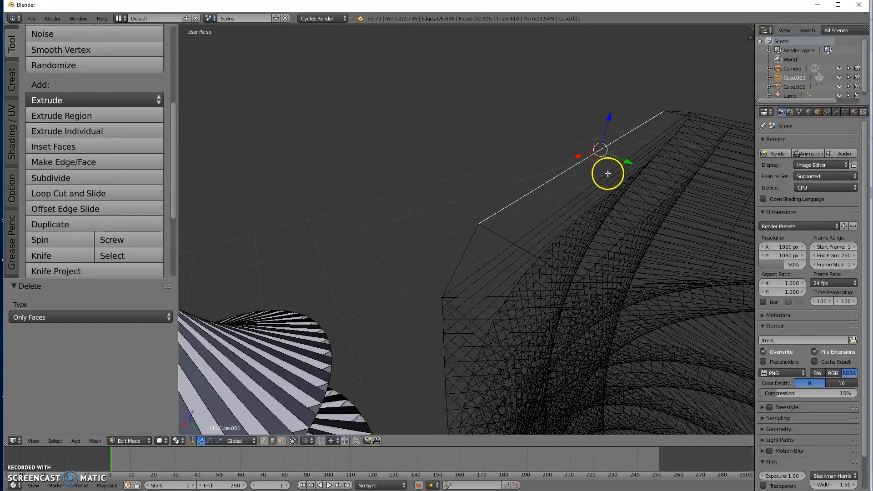
right_click(608, 174, "shift")
middle_click_drag(565, 194, 646, 199)
key("f")
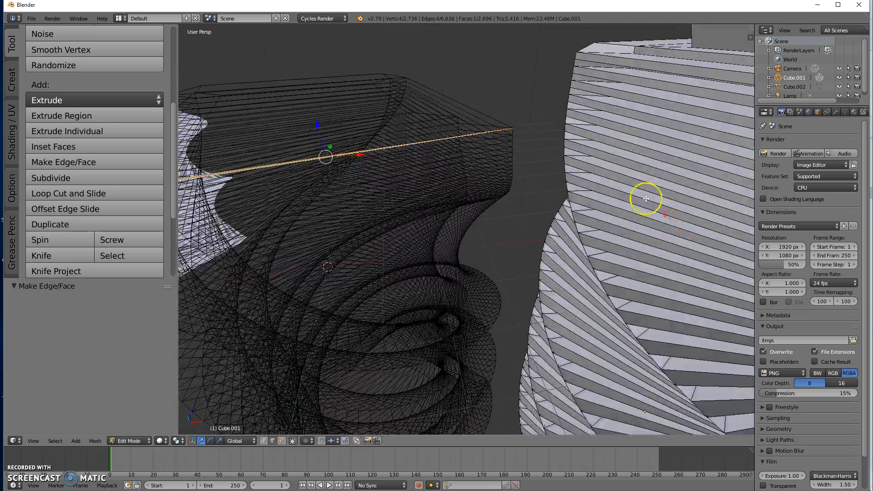
scroll(577, 219, "down", 5)
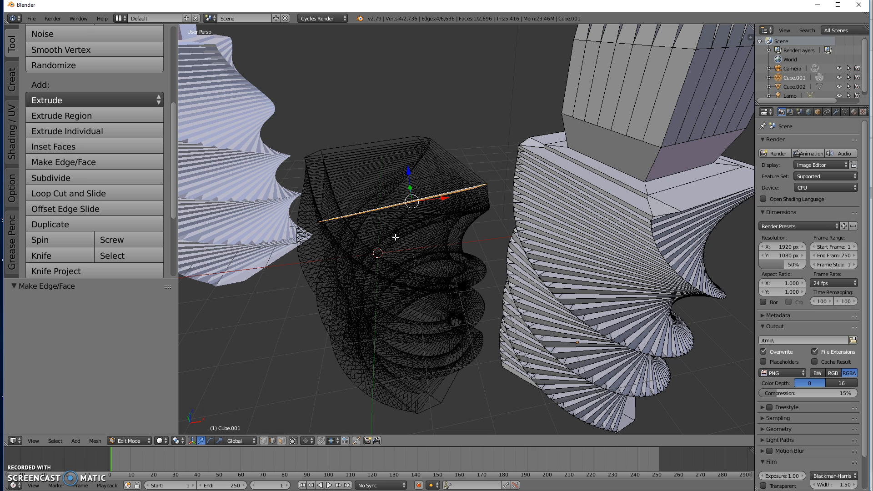
Step: Select the entire wire shaft as linked geometry and delete its vertices
key("l")
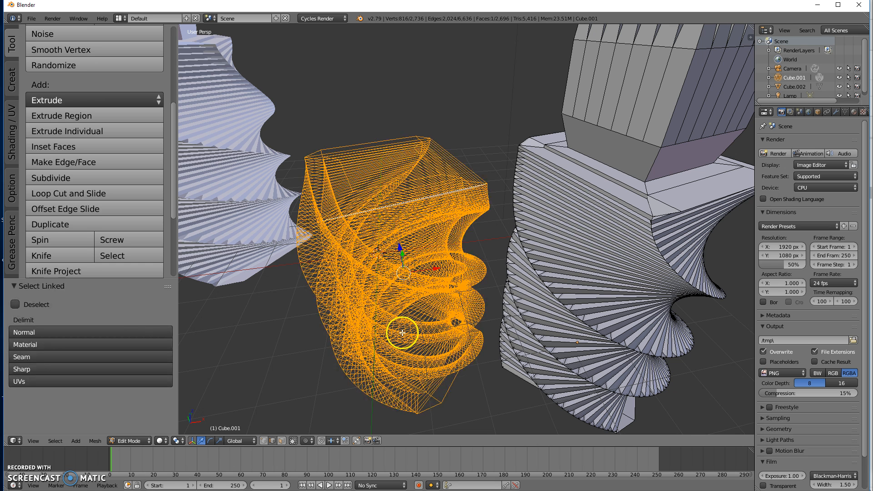
key("x")
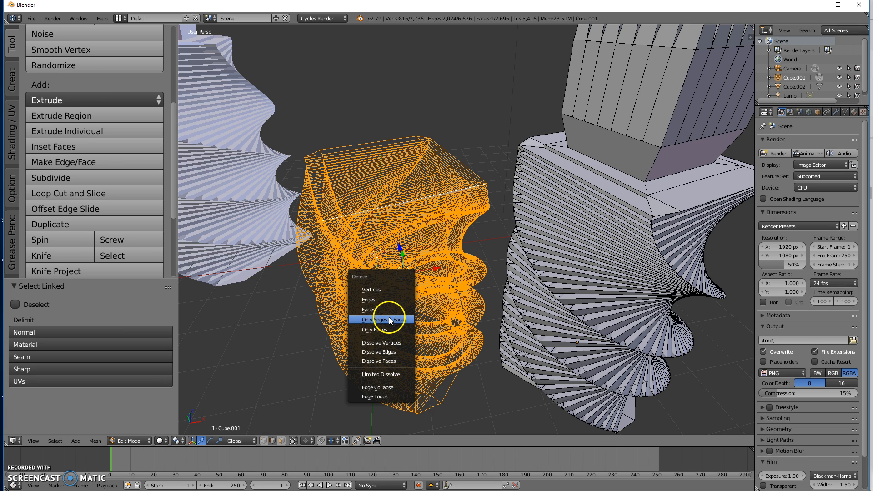
left_click(374, 289)
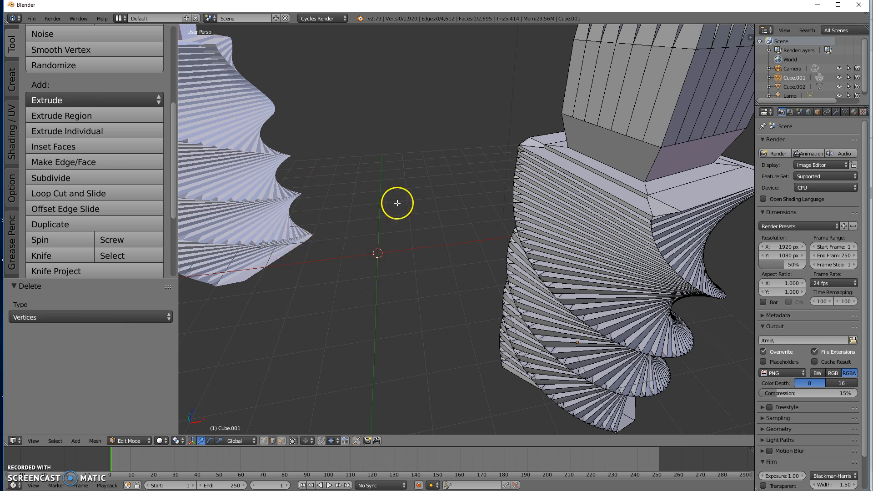
Step: In edge selection mode, try to extrude a single vertical edge outward from the side of the spiked block
middle_click_drag(479, 245, 337, 376)
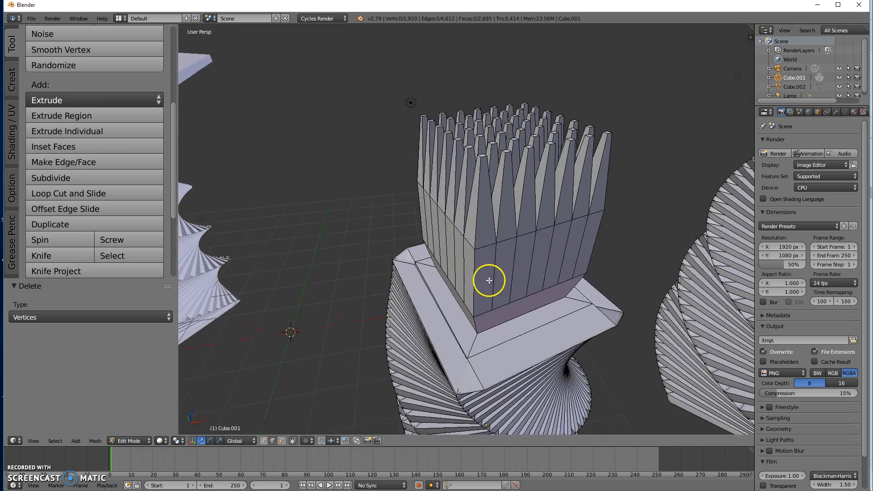
left_click(273, 440)
right_click(497, 263)
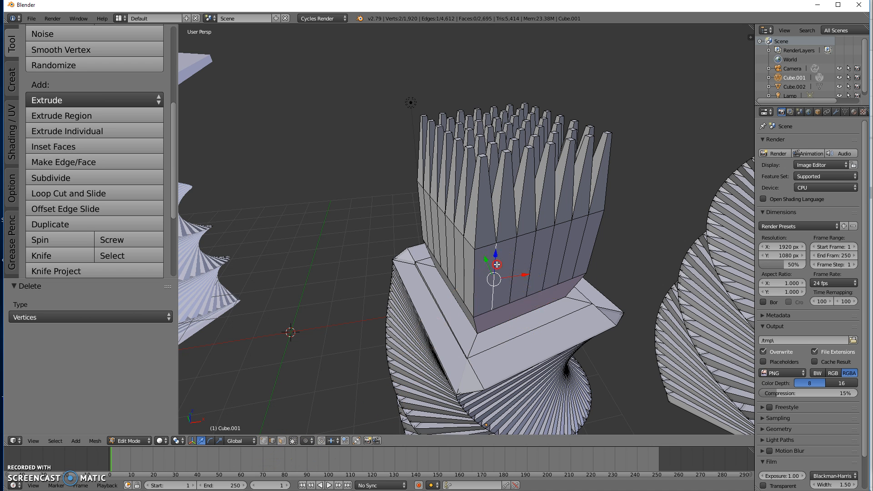
middle_click_drag(486, 341, 502, 347)
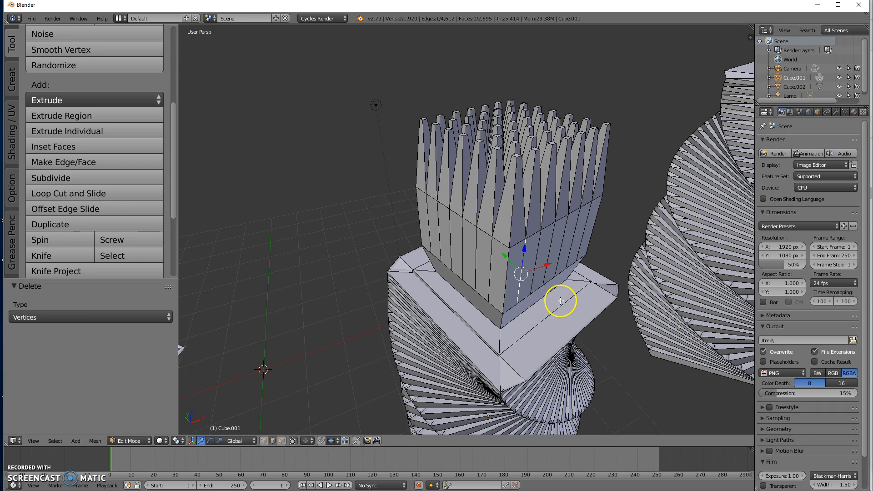
key("e")
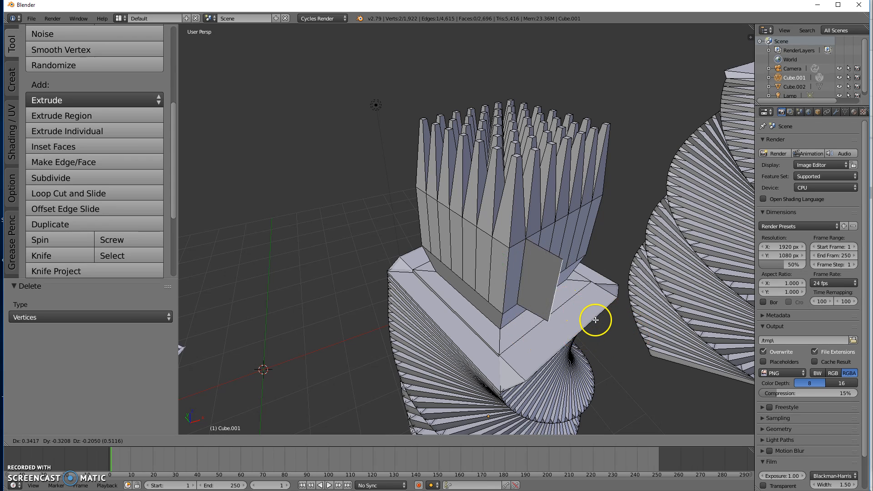
right_click(596, 320)
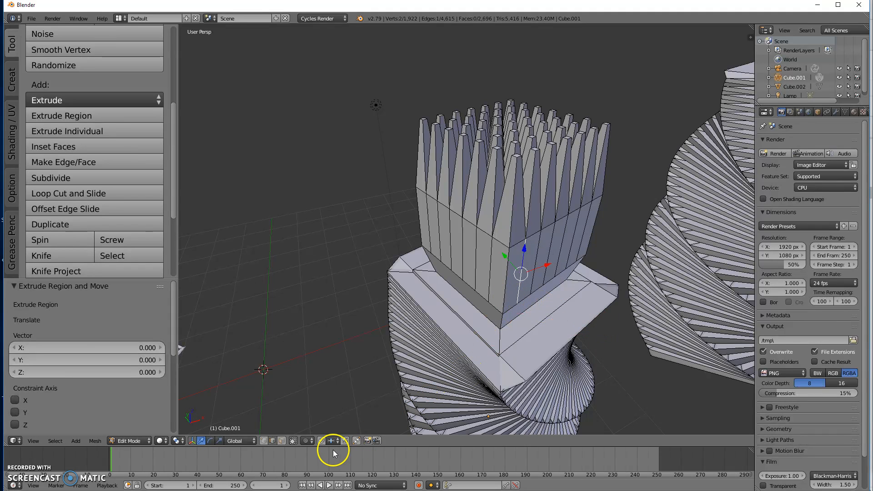
Step: In vertex selection mode, try to extrude a single vertex near the base of the spikes outward
left_click(263, 440)
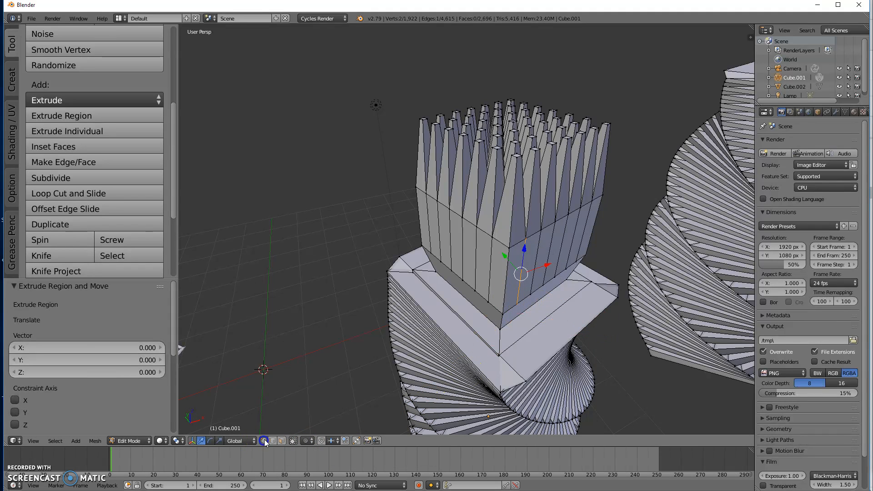
right_click(491, 237)
key("e")
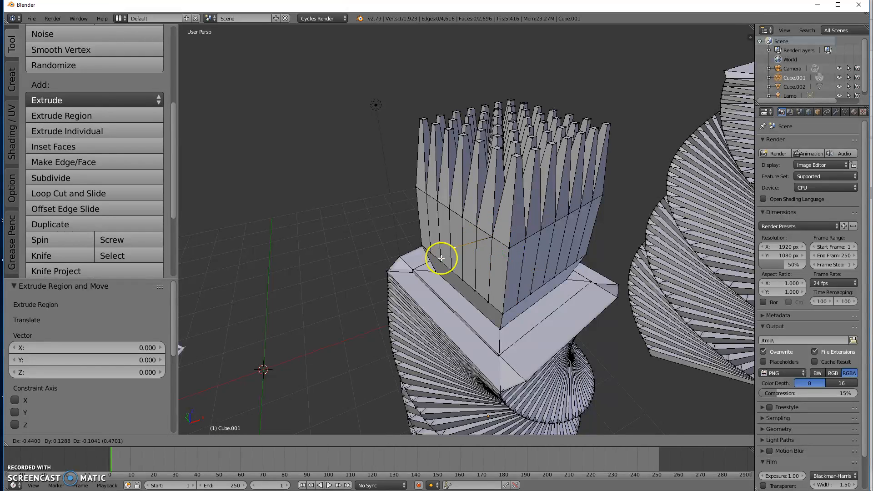
right_click(340, 207)
Step: Examine the available mesh-adding tools, including Spin, Screw, Knife and Bisect
middle_click_drag(653, 292, 518, 317)
scroll(668, 309, "down", 5)
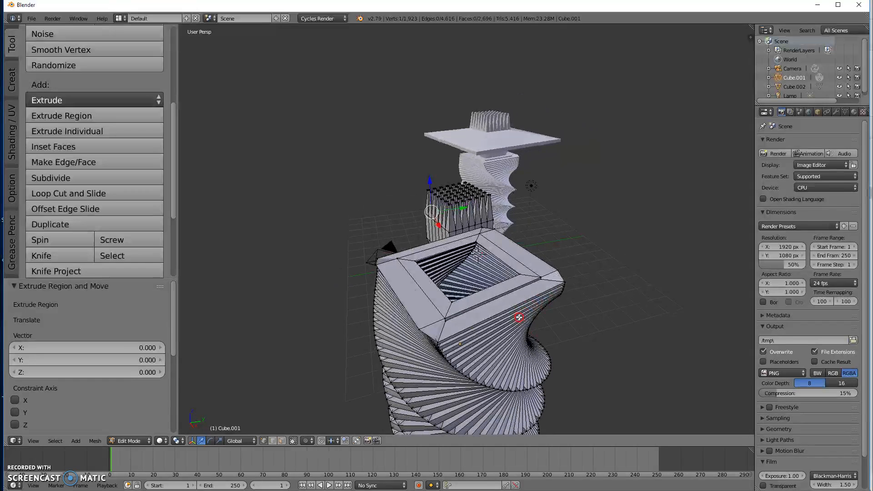
scroll(107, 228, "down", 2)
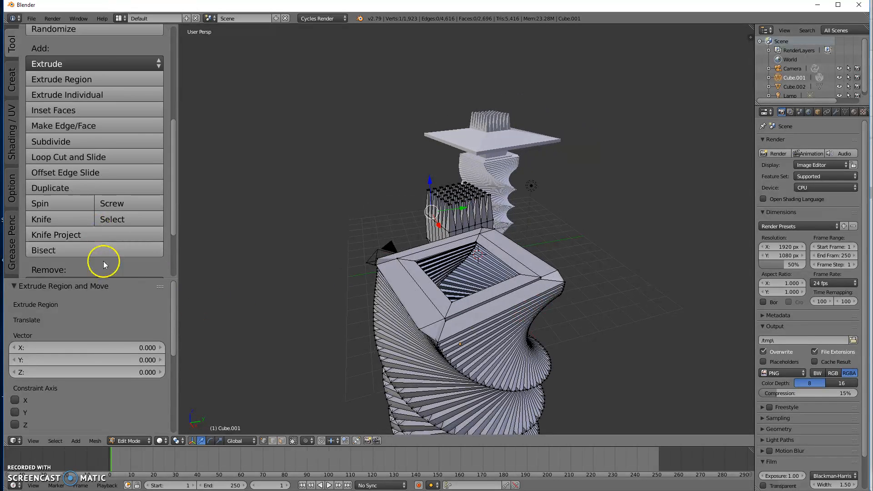
scroll(109, 261, "down", 1)
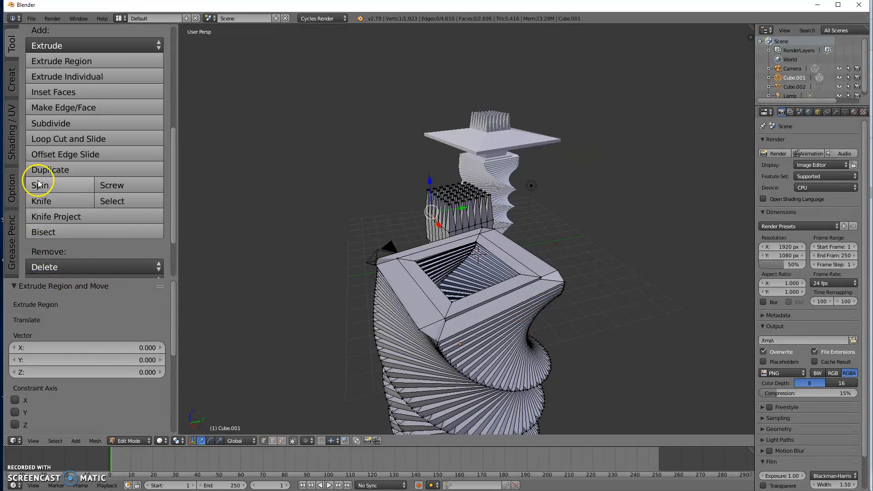